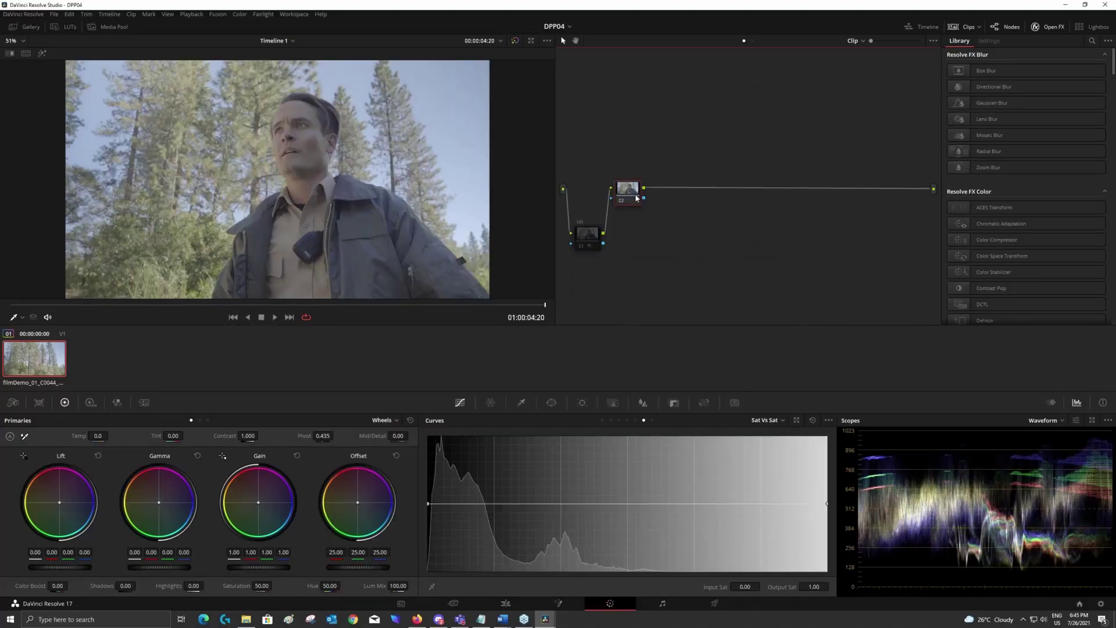
# Add two serial nodes with Alt+S and move node 03 further right
pyautogui.hotkey('alt', 's')
pyautogui.hotkey('alt', 's')
pyautogui.moveTo(686, 190); pyautogui.dragTo(786, 189)
pyautogui.moveTo(627, 188); pyautogui.dragTo(632, 187)
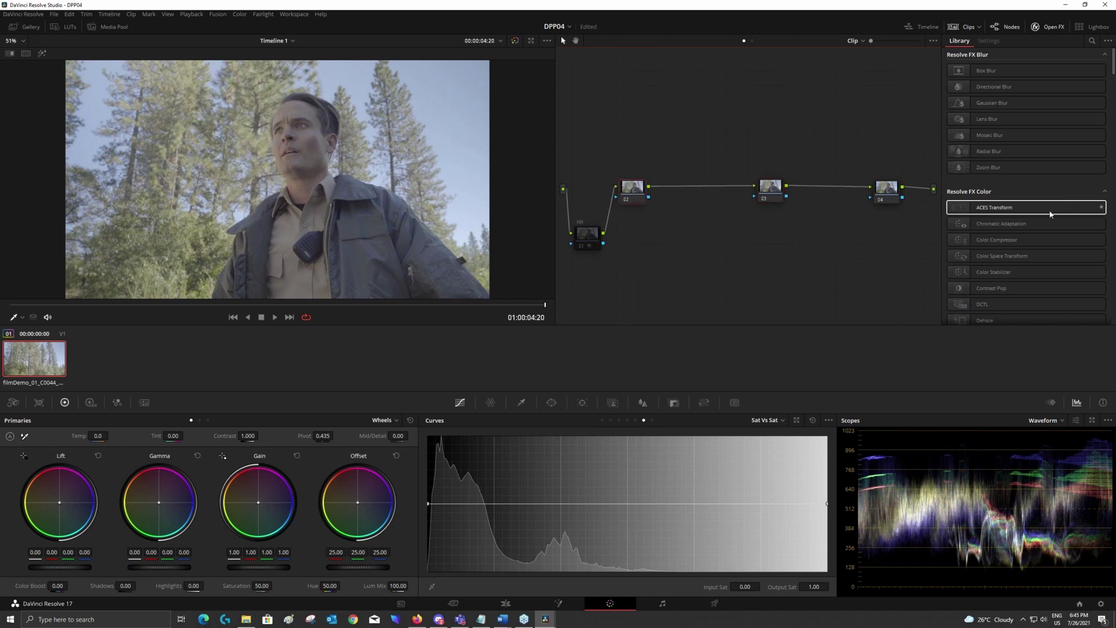
# Apply the ACES Transform effect to nodes 02 and 04, then select node 02
pyautogui.doubleClick(1000, 212)
pyautogui.moveTo(999, 212); pyautogui.dragTo(892, 199)
pyautogui.click(634, 194)
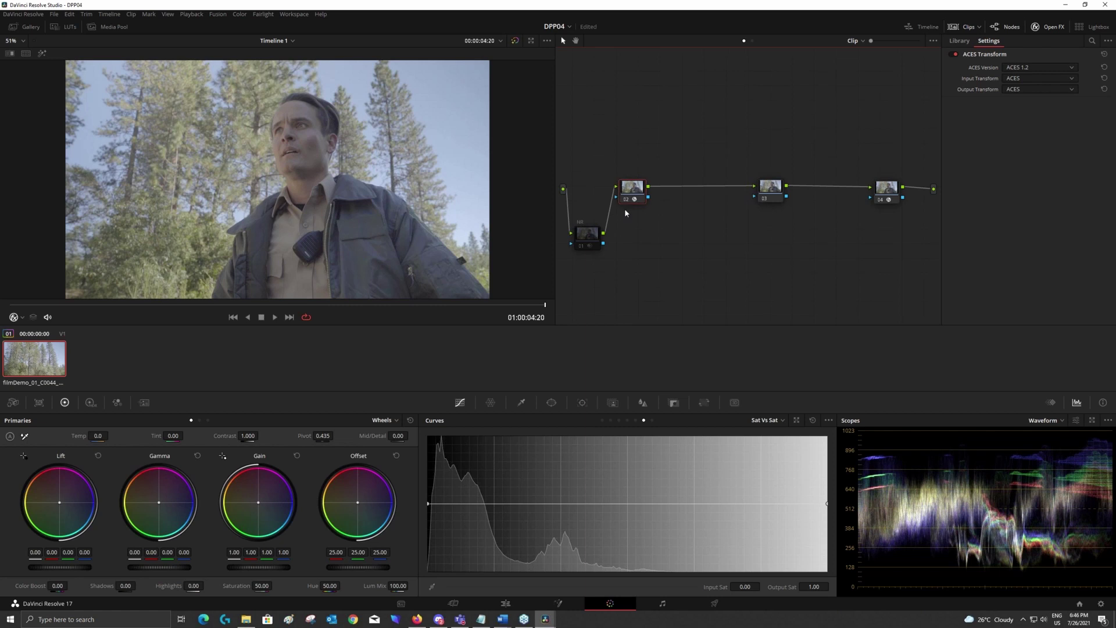
# Set node 02's ACES Transform input to Sony SLog3 SGamut3 and output to CSC - ACEScc
pyautogui.click(1035, 78)
pyautogui.scroll(-5, 1009, 132)
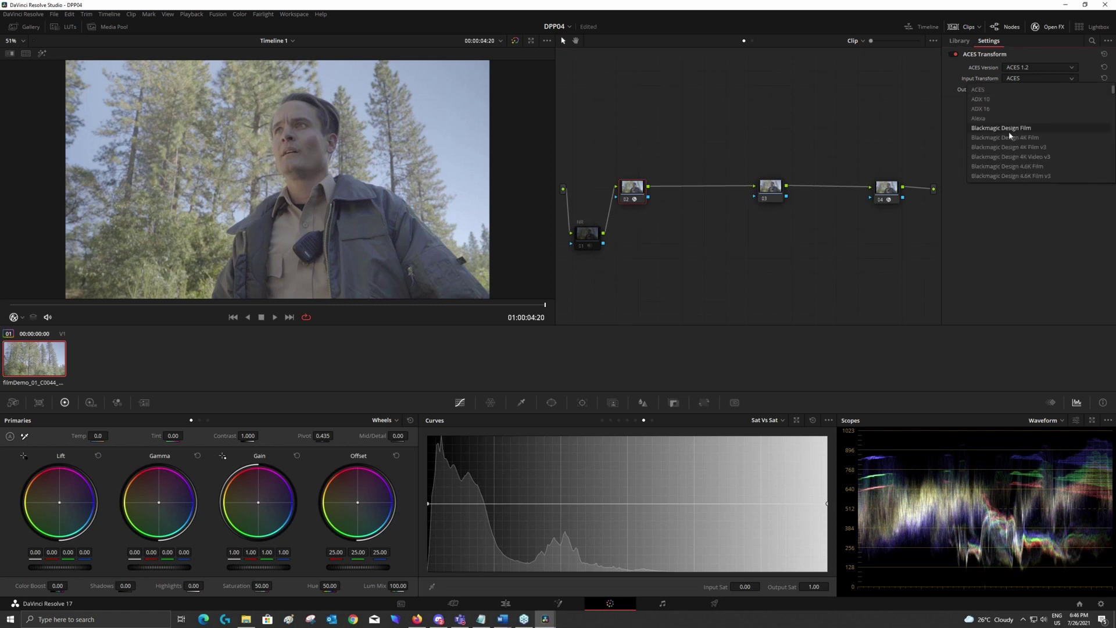
pyautogui.scroll(-10, 1009, 132)
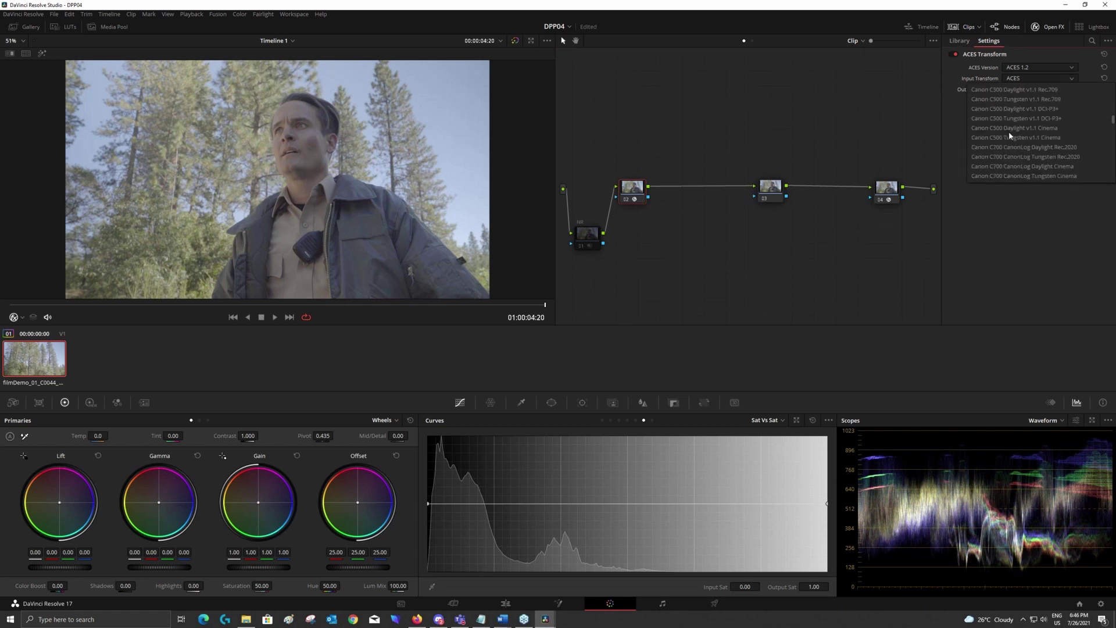
pyautogui.scroll(-6, 1008, 132)
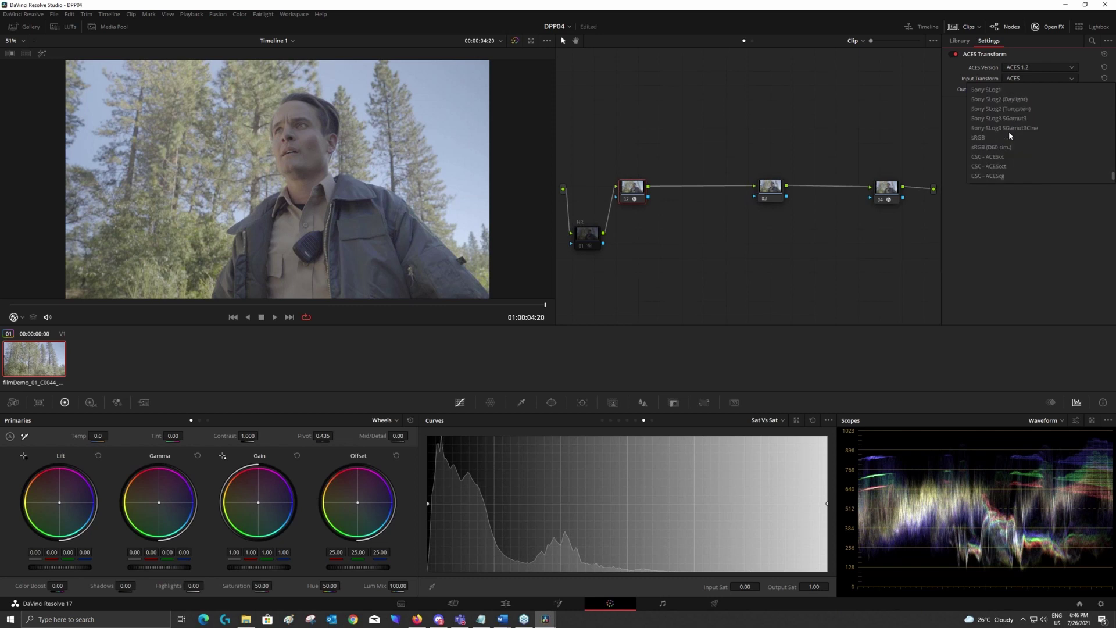
pyautogui.click(1013, 119)
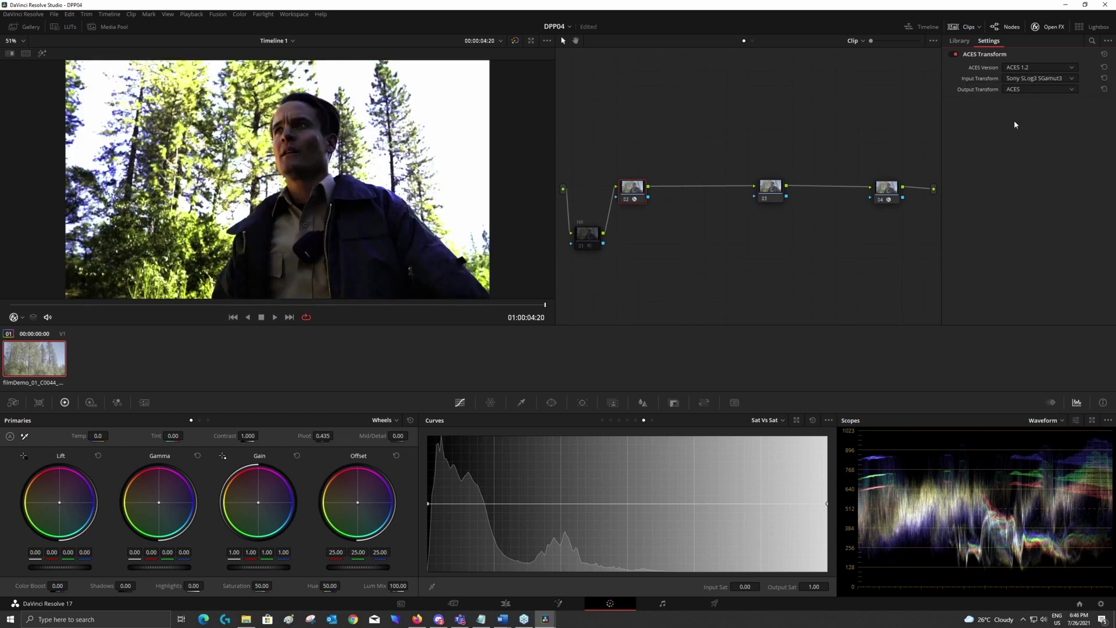
pyautogui.click(1023, 92)
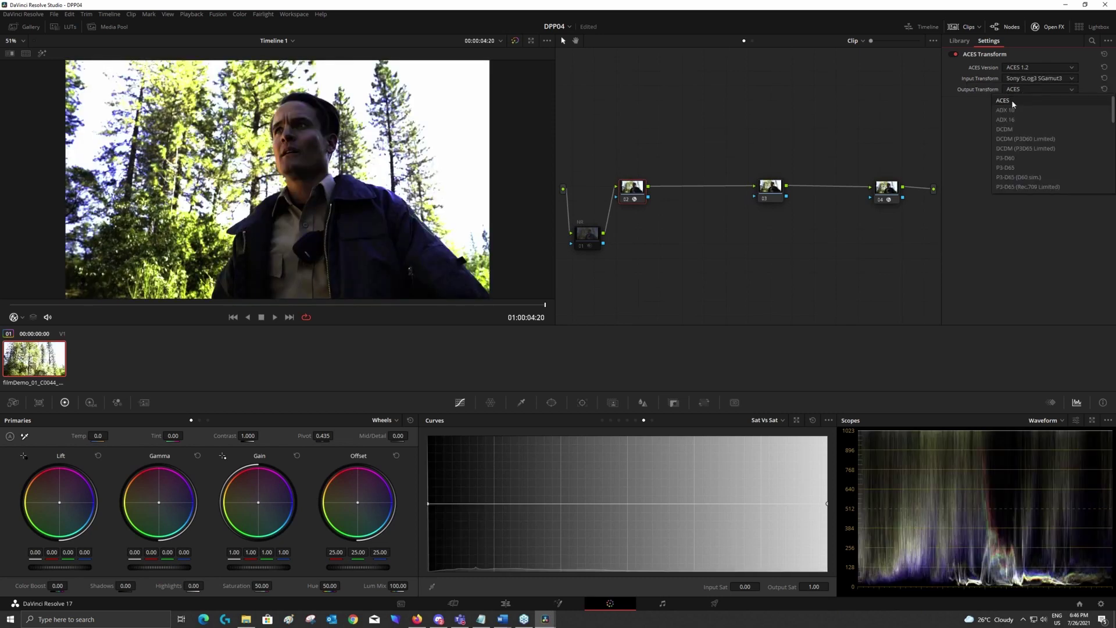
pyautogui.click(1010, 86)
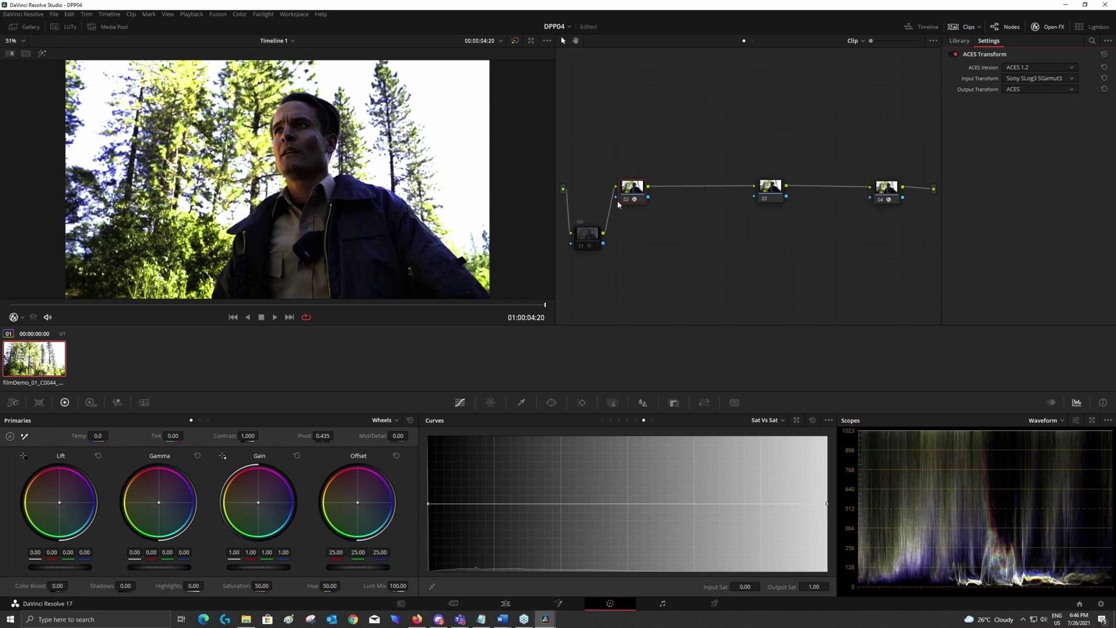
pyautogui.click(1040, 89)
pyautogui.scroll(-5, 1025, 155)
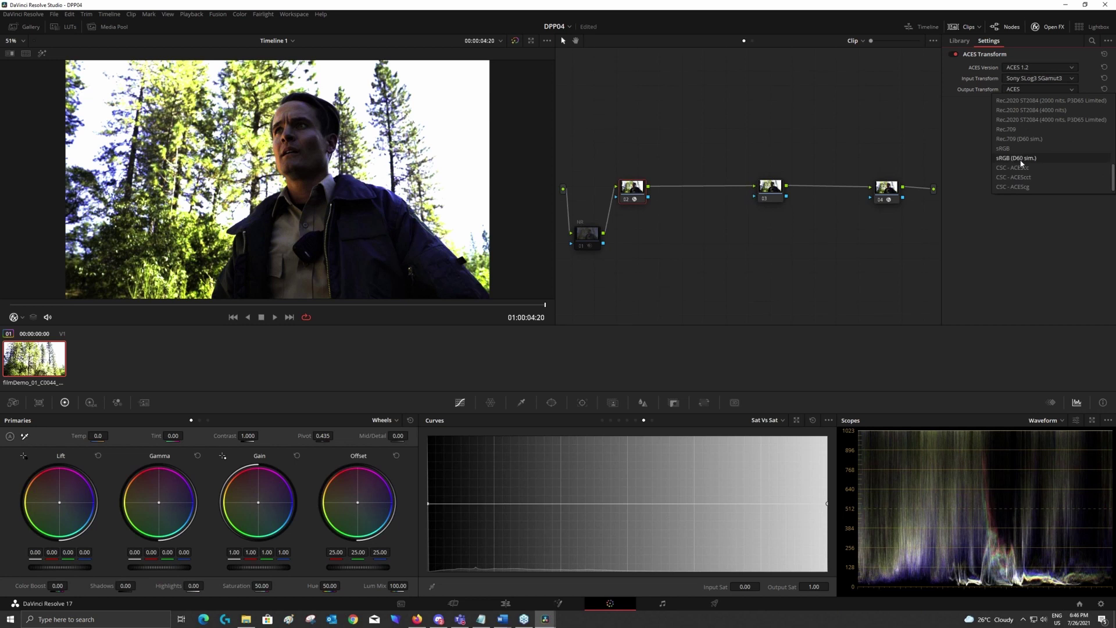
pyautogui.click(1021, 168)
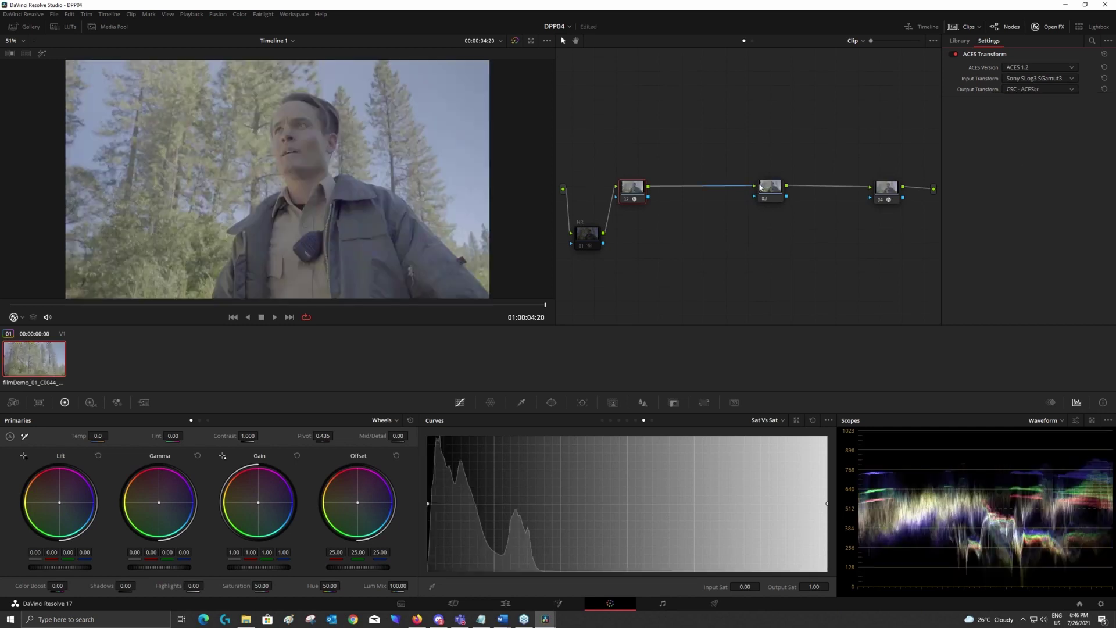
# Set node 04's ACES Transform input to CSC - ACEScc and output to Rec.709
pyautogui.moveTo(770, 187); pyautogui.dragTo(752, 188)
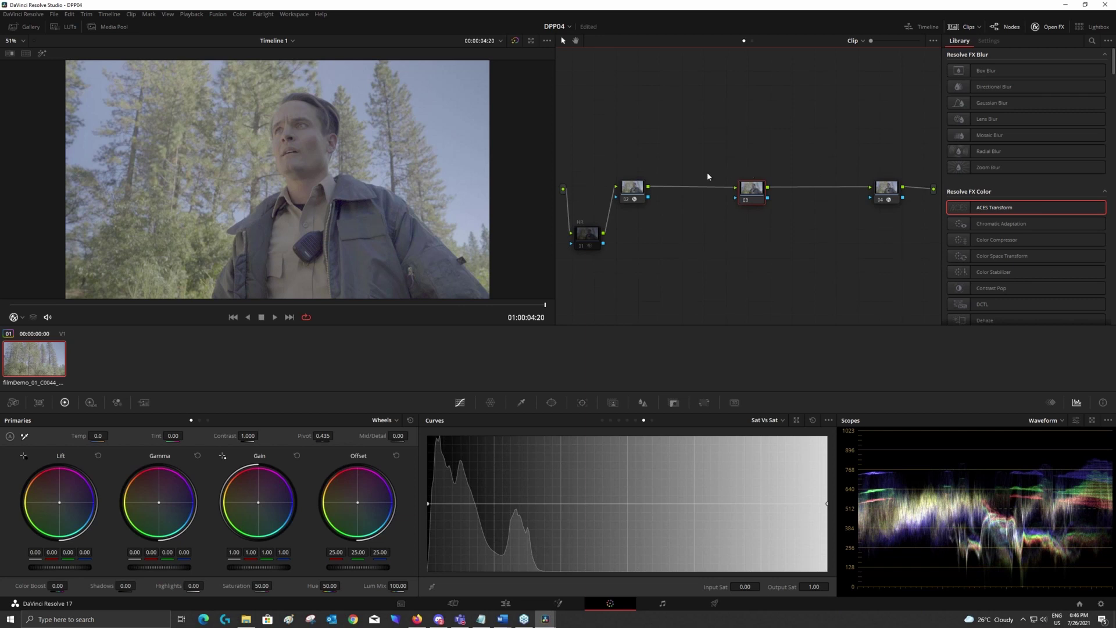
pyautogui.click(886, 190)
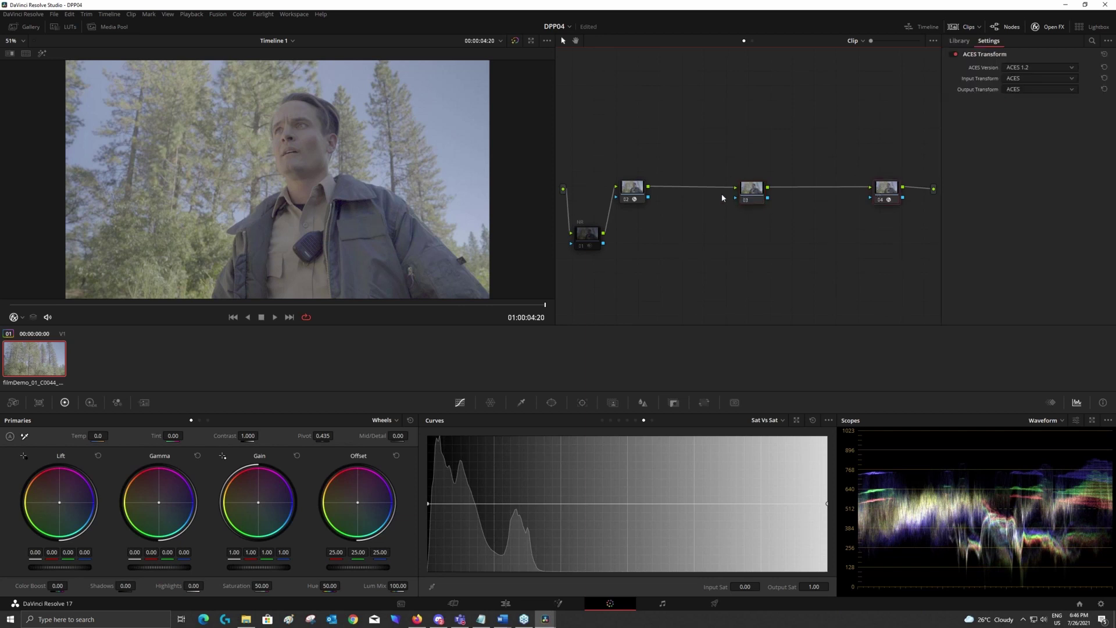
pyautogui.click(1027, 80)
pyautogui.scroll(-10, 1043, 136)
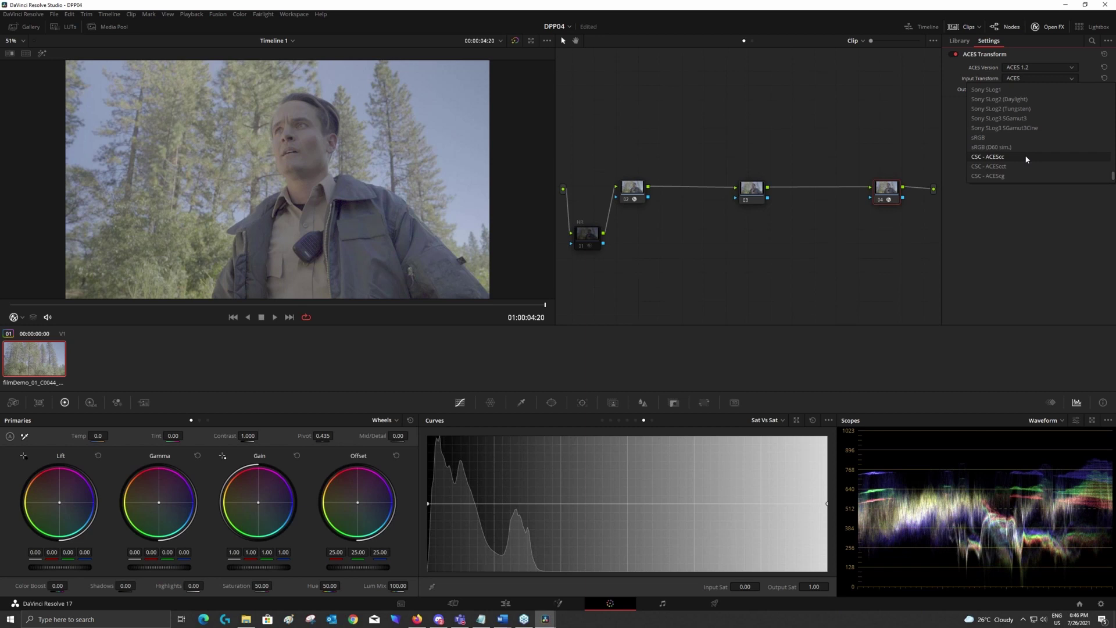
pyautogui.click(1025, 157)
pyautogui.click(1023, 90)
pyautogui.scroll(-10, 1030, 135)
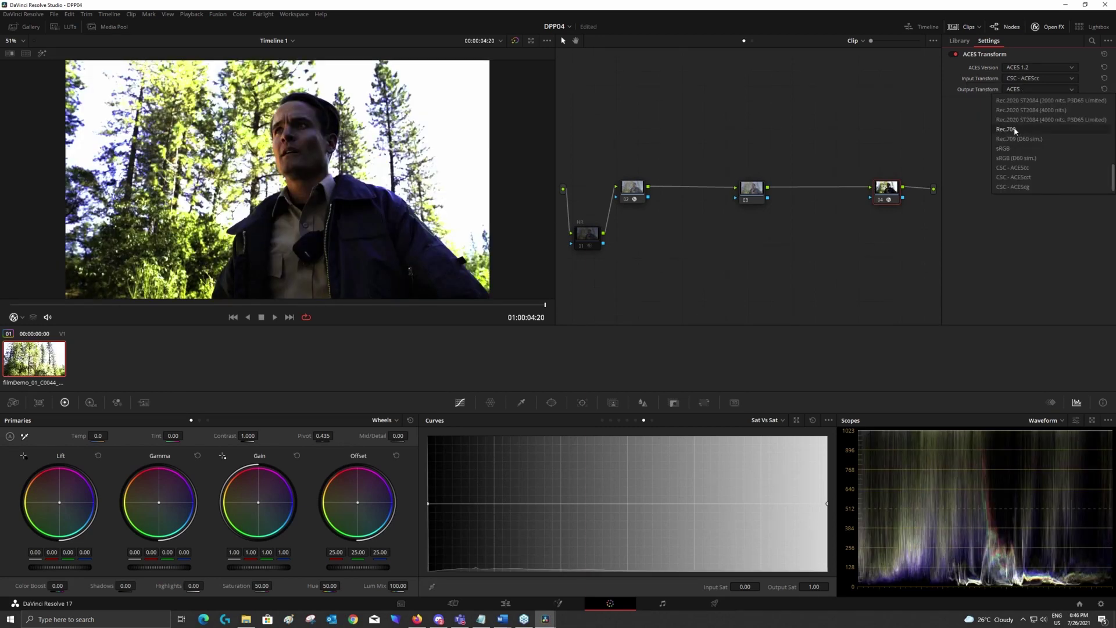
pyautogui.click(1015, 130)
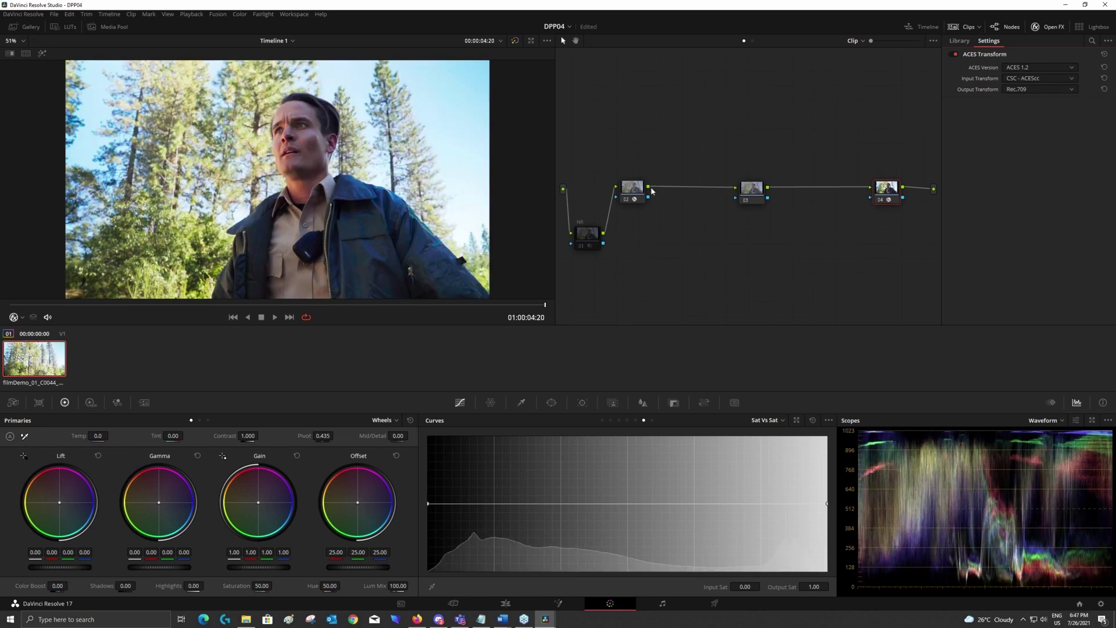
# Respace nodes 02 and 04 along the chain and save the project
pyautogui.moveTo(633, 188); pyautogui.dragTo(679, 191)
pyautogui.moveTo(883, 195); pyautogui.dragTo(857, 197)
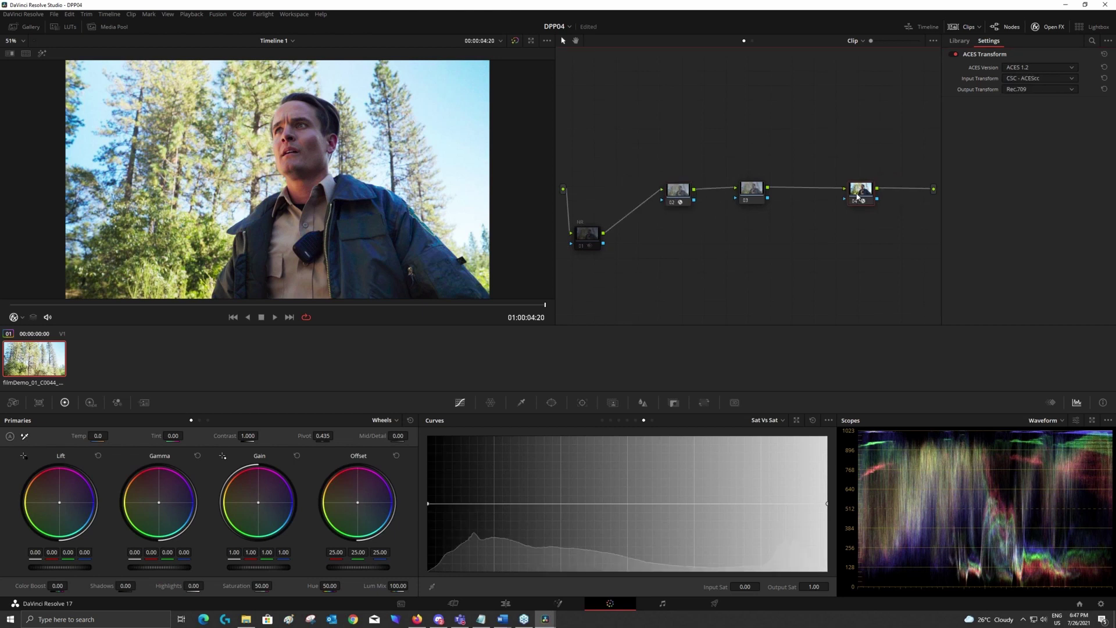
pyautogui.click(678, 192)
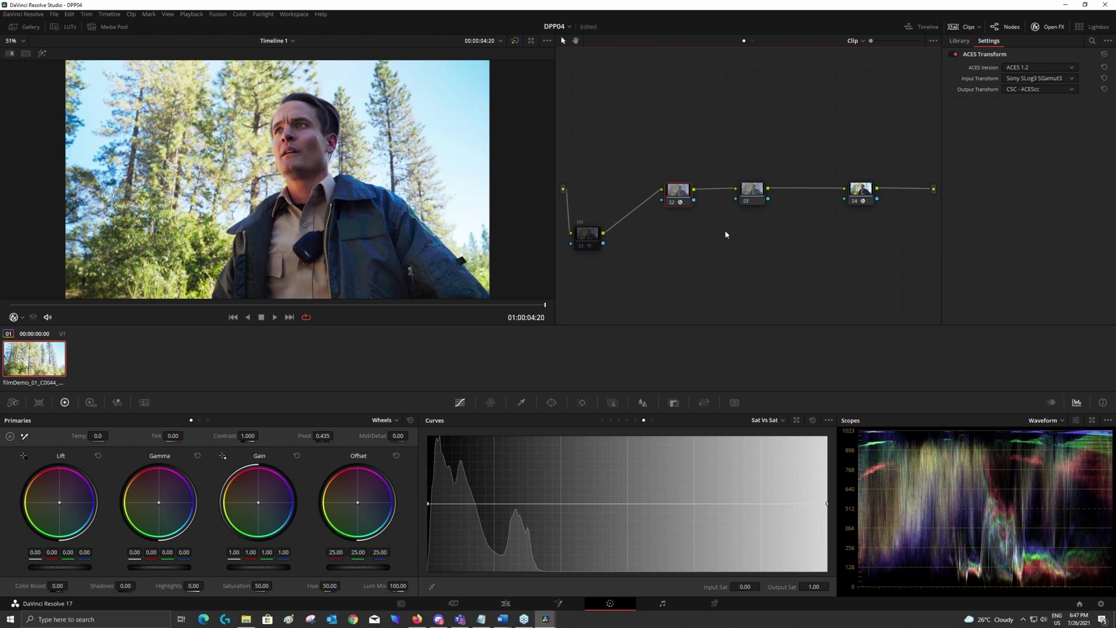
pyautogui.hotkey('ctrl', 's')
# Review the transform settings on nodes 02 and 04, then add new nodes after node 04
pyautogui.click(754, 195)
pyautogui.click(677, 196)
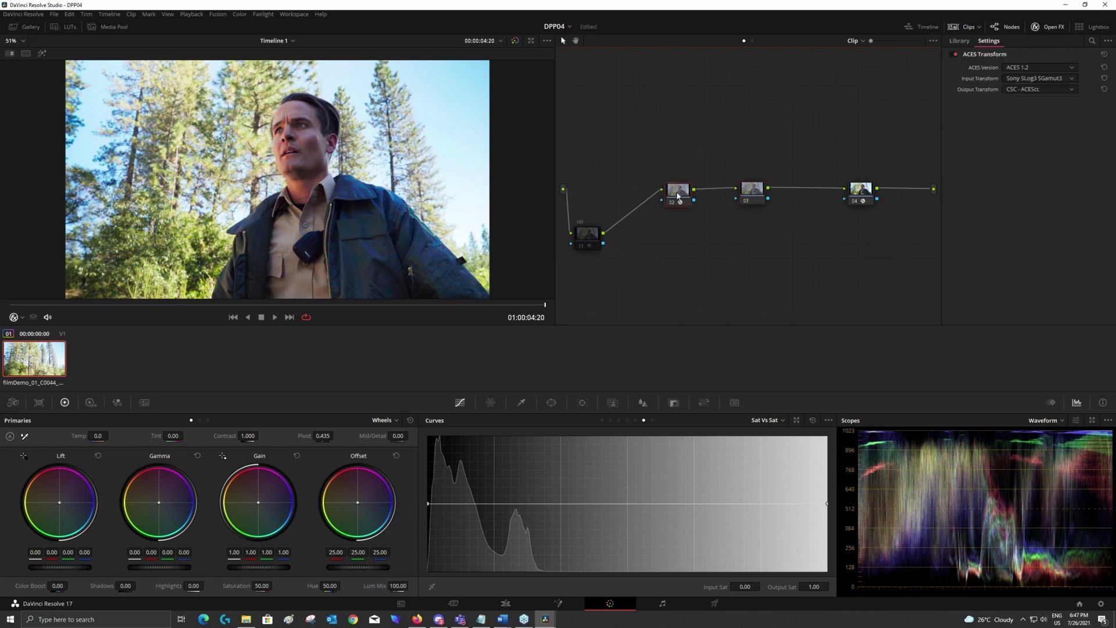
pyautogui.click(866, 192)
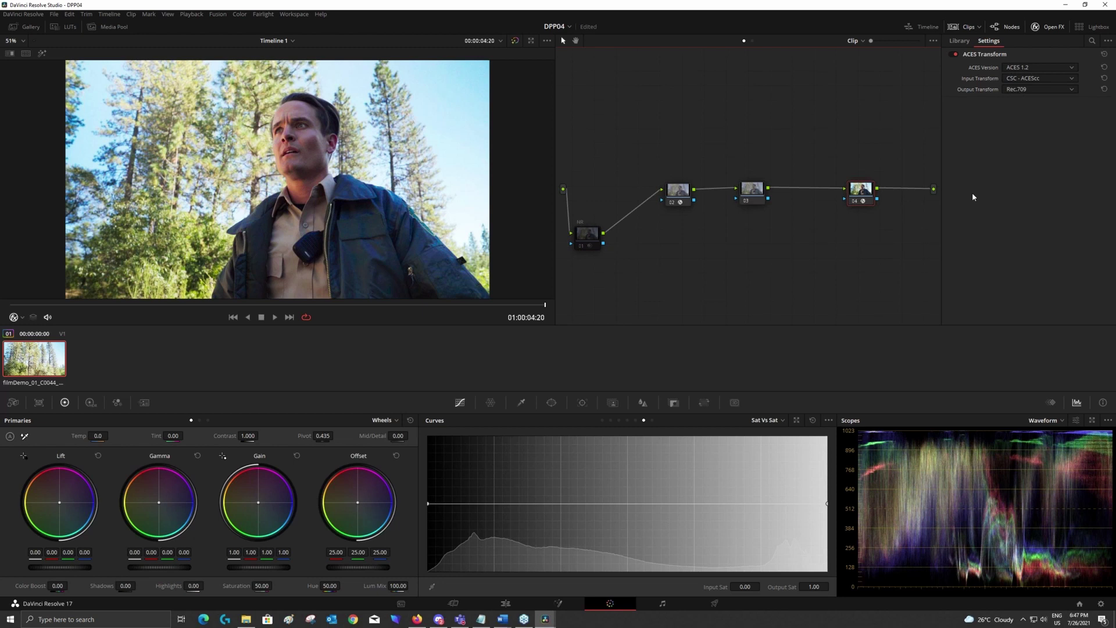
pyautogui.hotkey('ctrl', 'z')
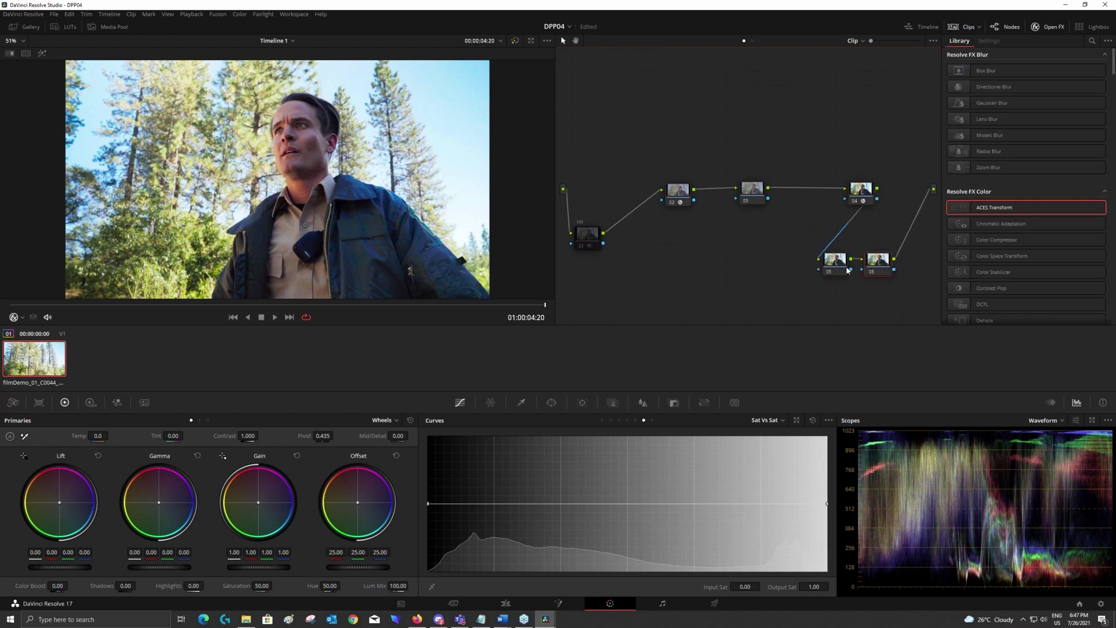
# Reselect node 04 and apply the Magic Bullet Looks effect to node 03
pyautogui.click(858, 195)
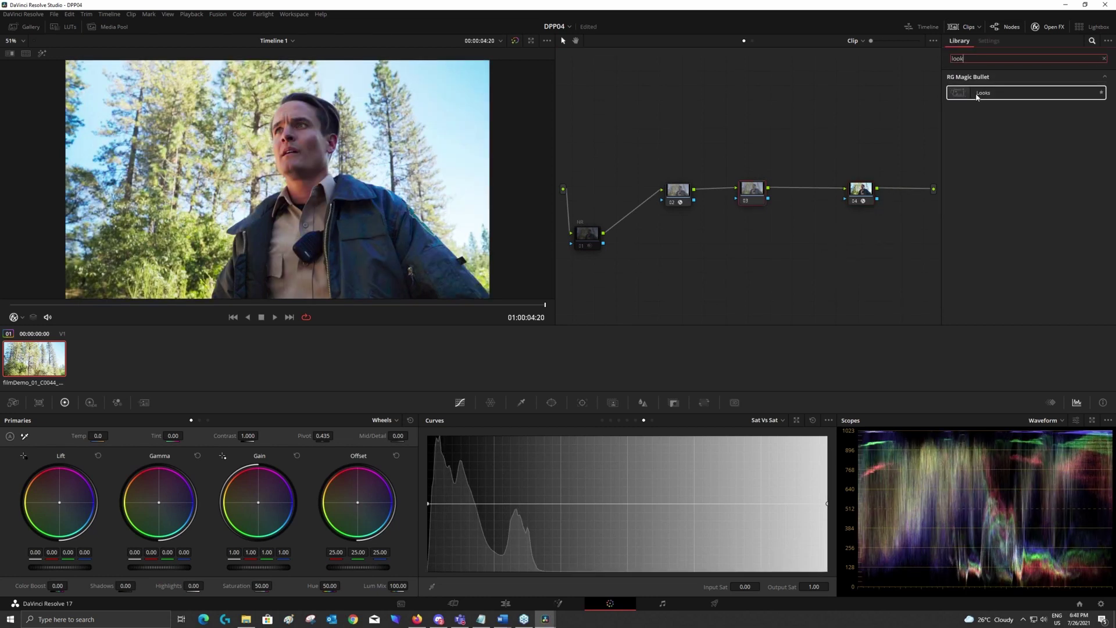
pyautogui.moveTo(976, 96); pyautogui.dragTo(752, 198)
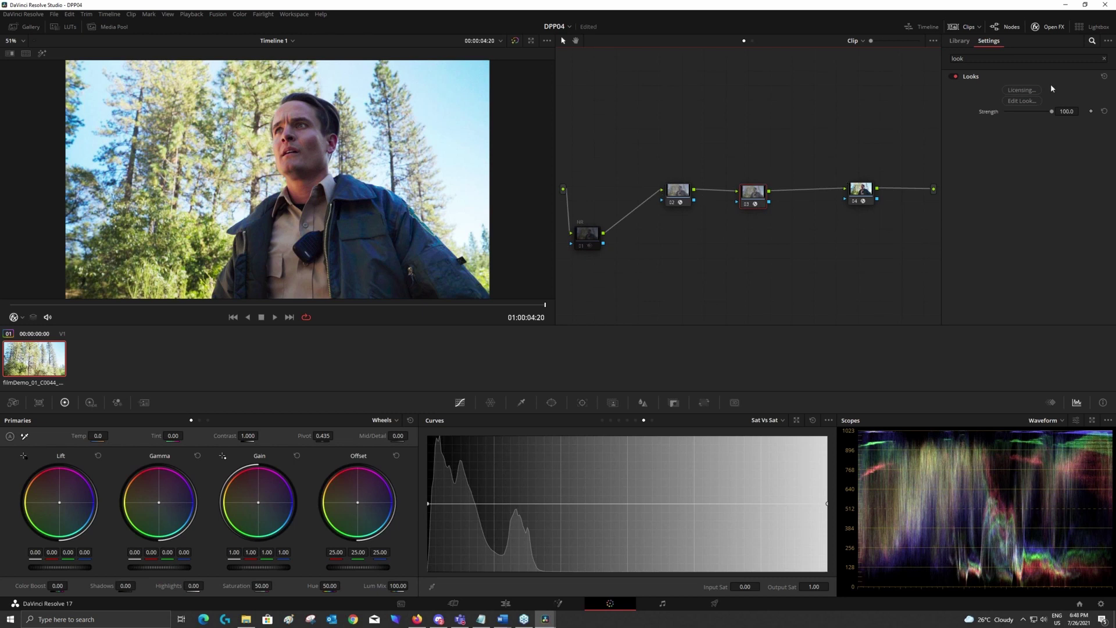
# In node 03's Looks editor, set input gamma to ACEScc and output gamma to Same As Input
pyautogui.click(1027, 102)
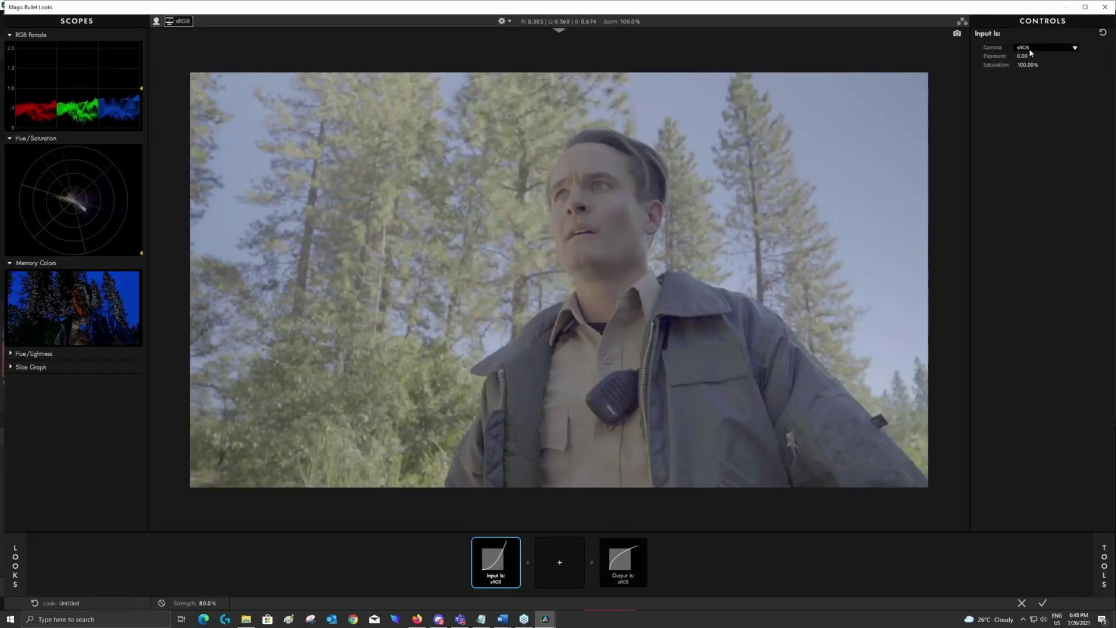
pyautogui.click(1030, 49)
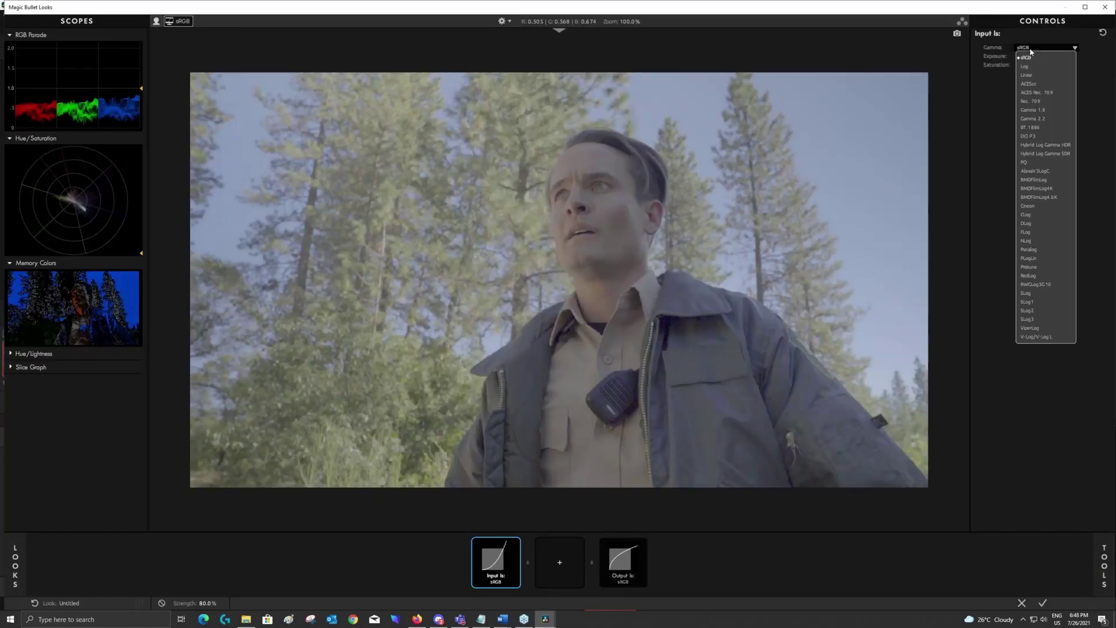
pyautogui.click(1030, 85)
pyautogui.click(609, 563)
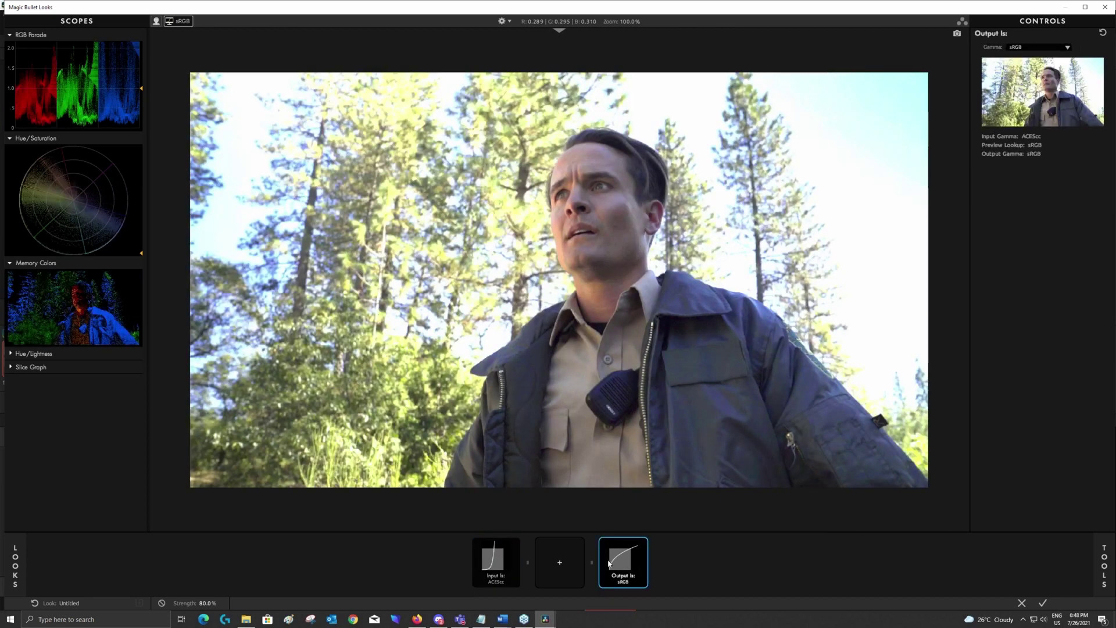
pyautogui.click(1021, 48)
pyautogui.click(1026, 57)
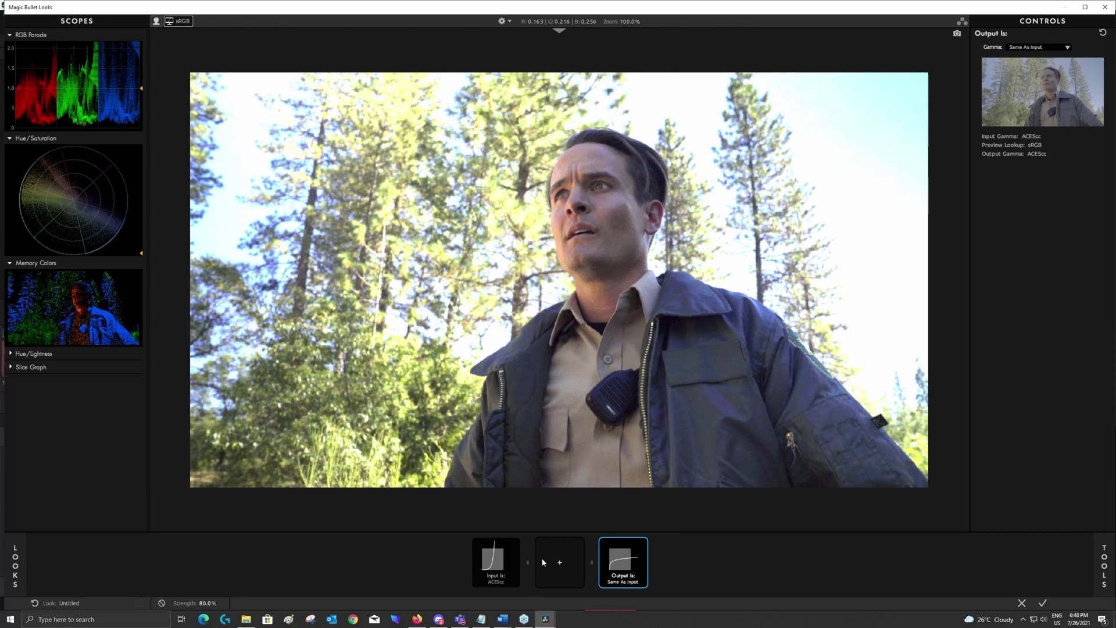
# Open the Looks preset drawer beside the Tools library to show the 60s, 80s and C300 thumbnails
pyautogui.moveTo(1104, 566)
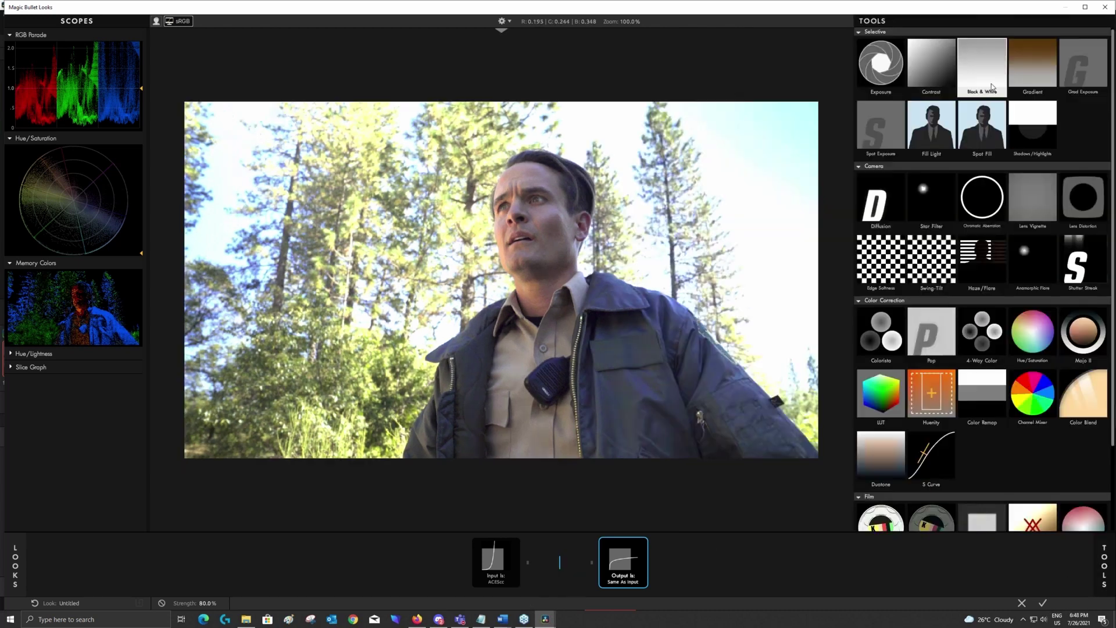
pyautogui.scroll(-2, 959, 110)
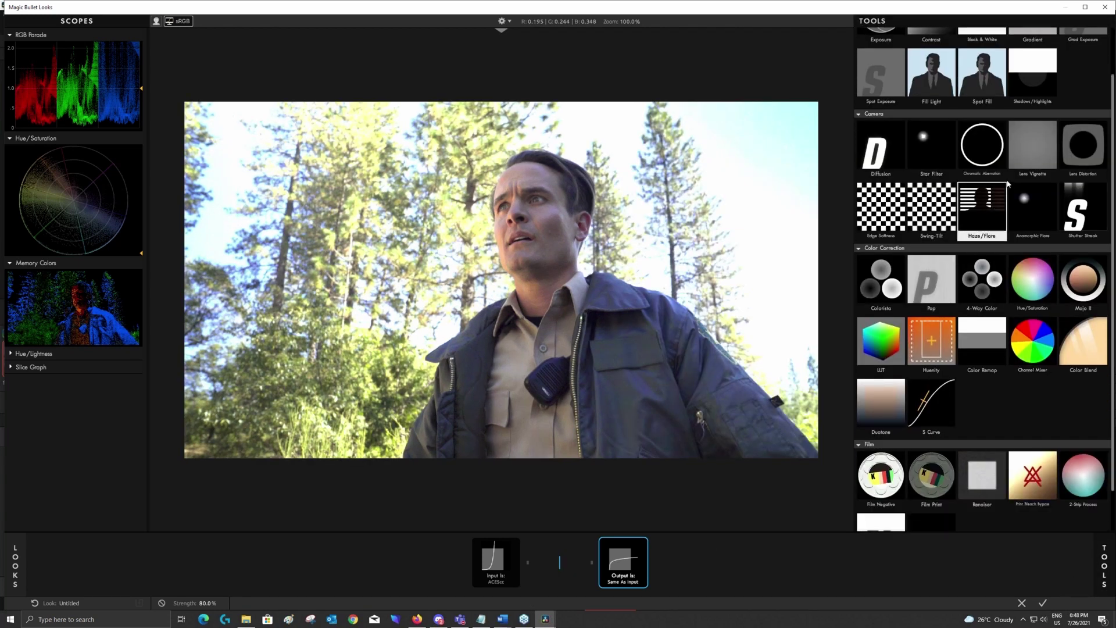
pyautogui.moveTo(14, 564)
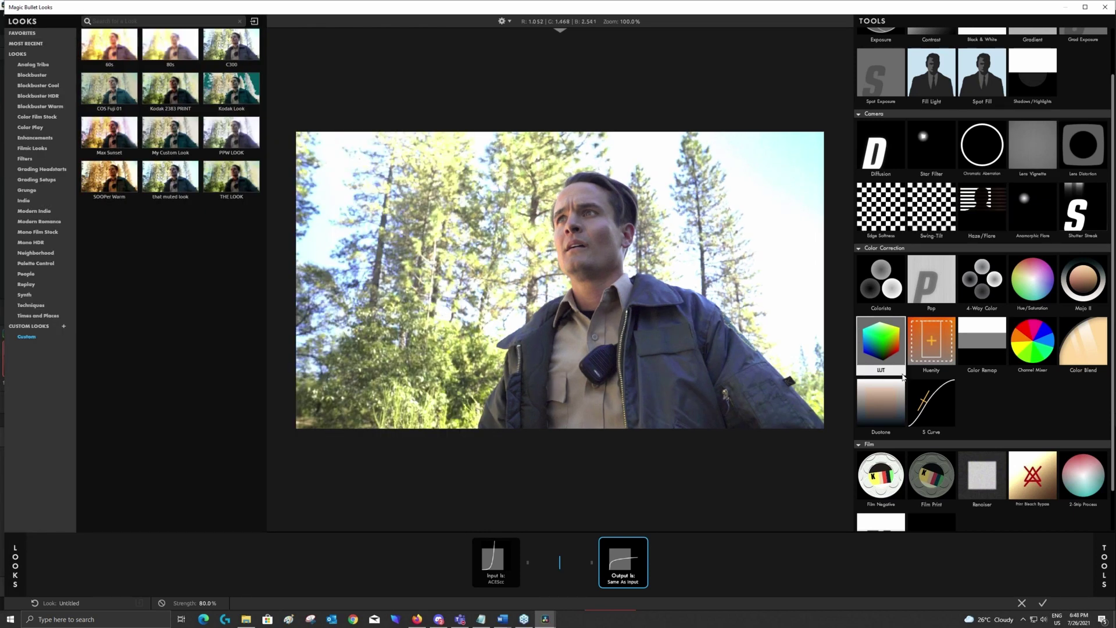
pyautogui.scroll(2, 932, 332)
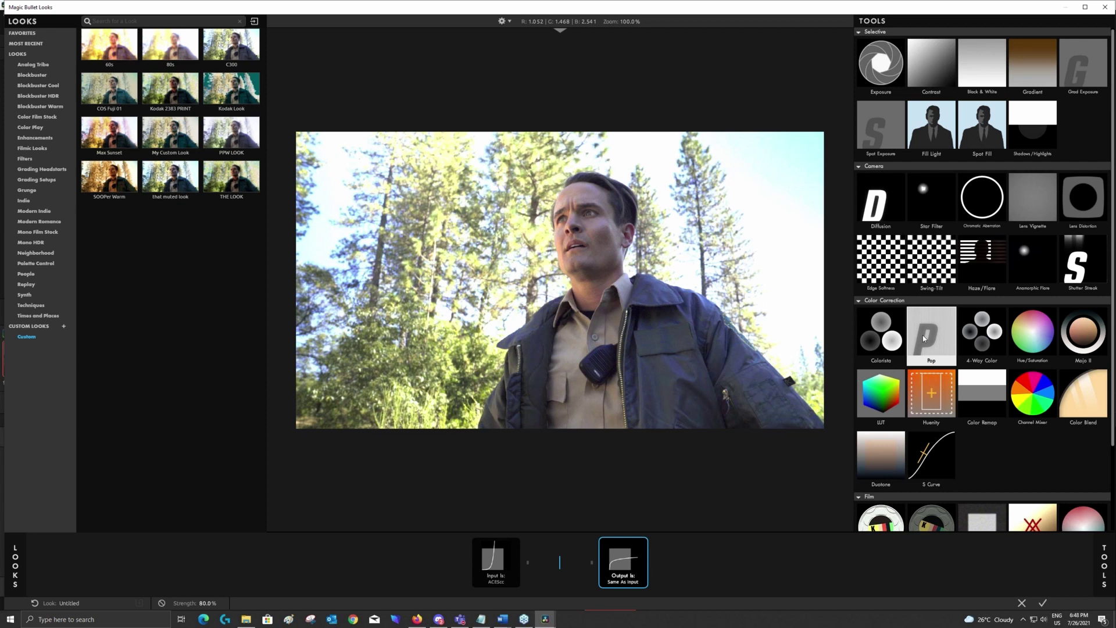
# Add Film Negative and Film Print (Kodak 2383) to the chain and view the Film Print settings
pyautogui.scroll(-1, 932, 337)
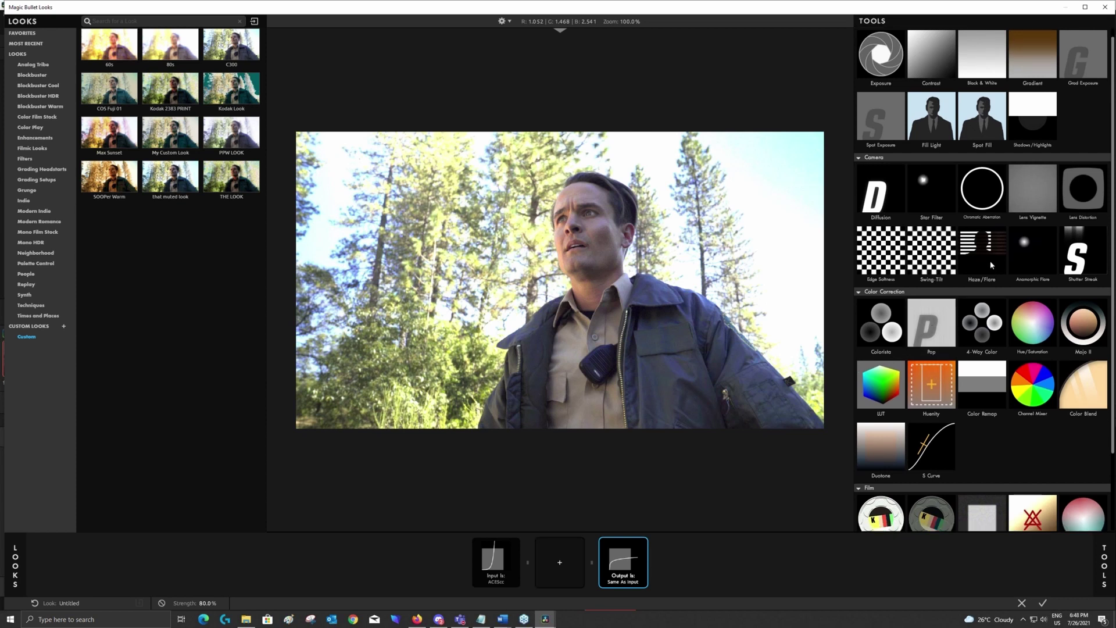
pyautogui.doubleClick(929, 511)
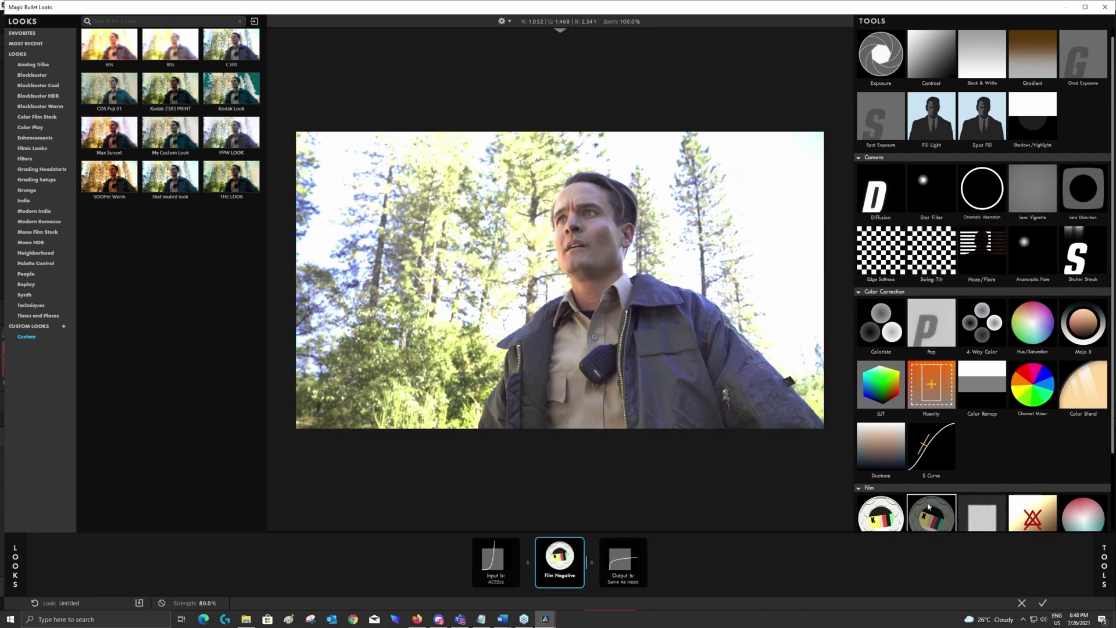
pyautogui.doubleClick(930, 512)
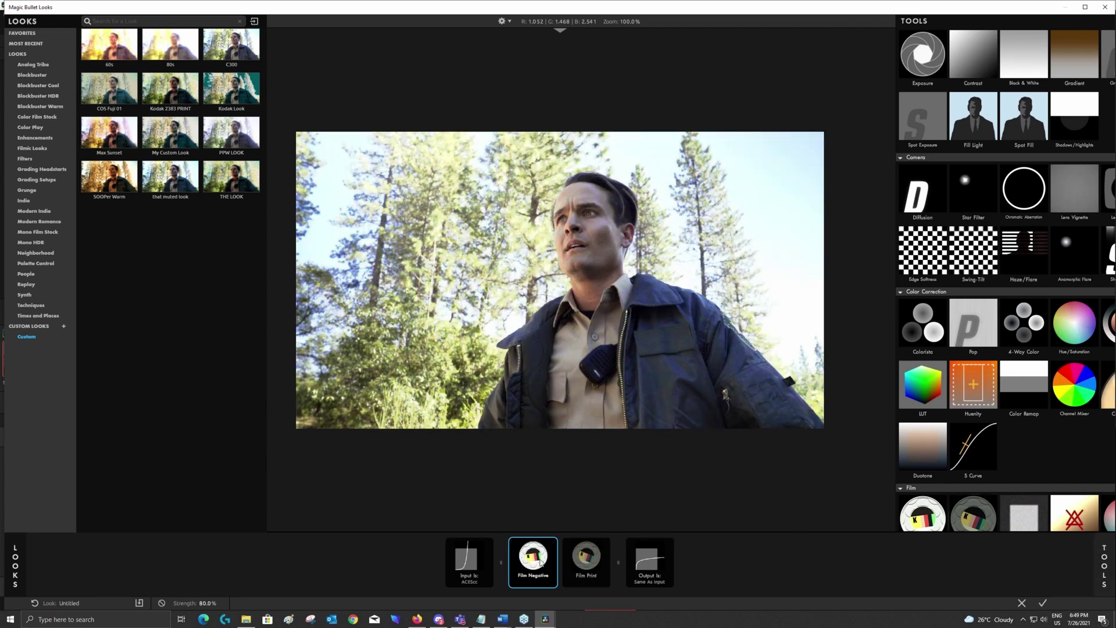
pyautogui.click(533, 558)
pyautogui.click(586, 558)
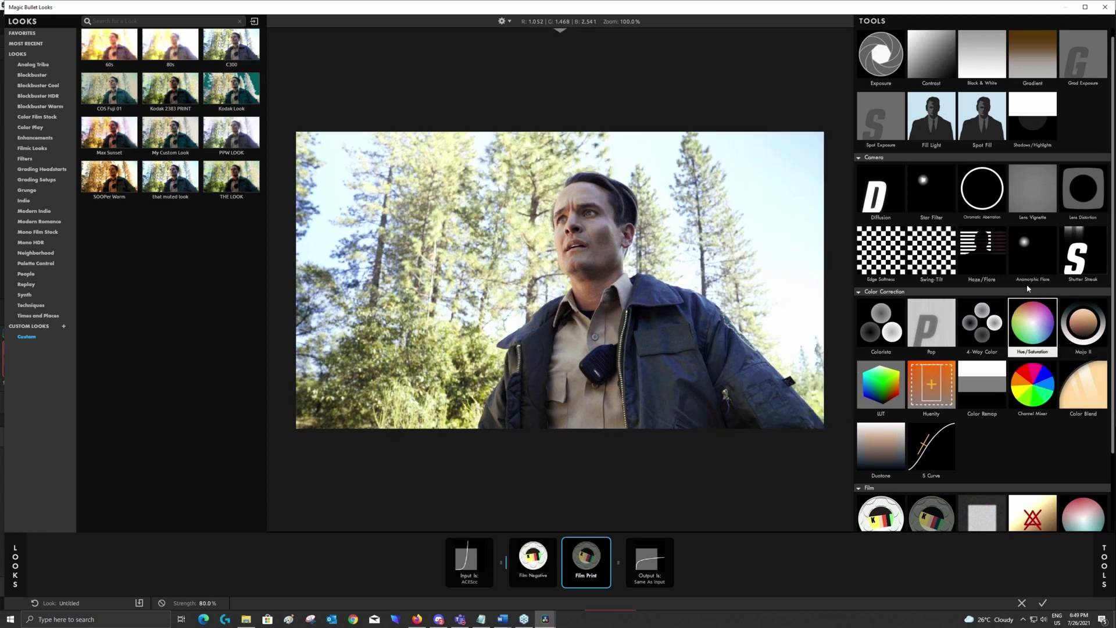
# Insert 4-Way Color between Film Negative and Film Print and slightly nudge its Global wheel
pyautogui.moveTo(969, 330); pyautogui.dragTo(540, 563)
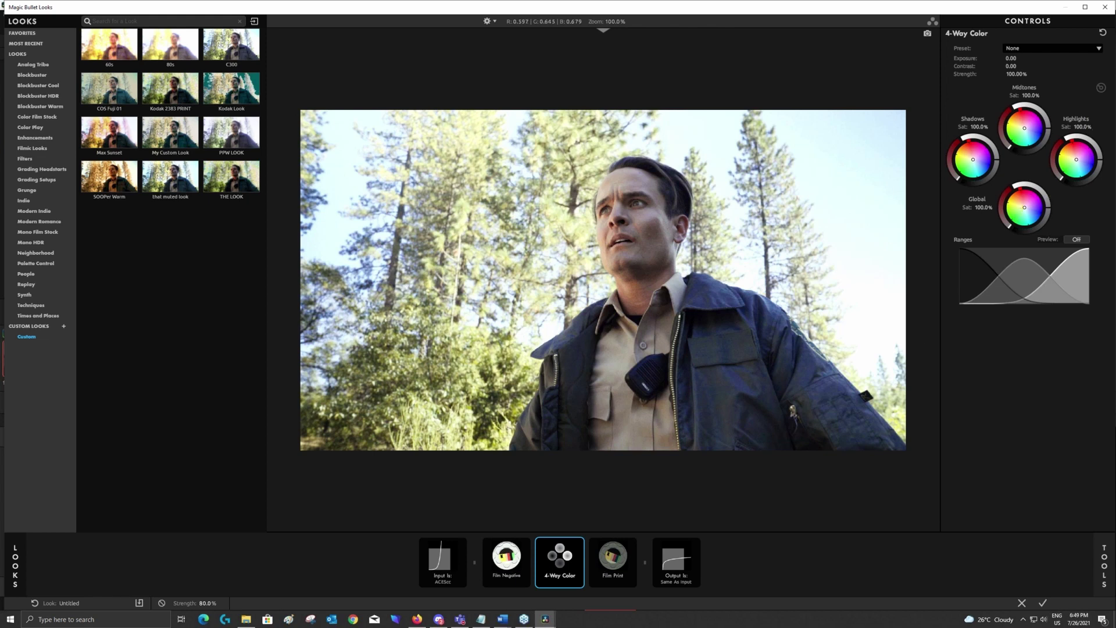
pyautogui.moveTo(1022, 206); pyautogui.dragTo(1021, 200)
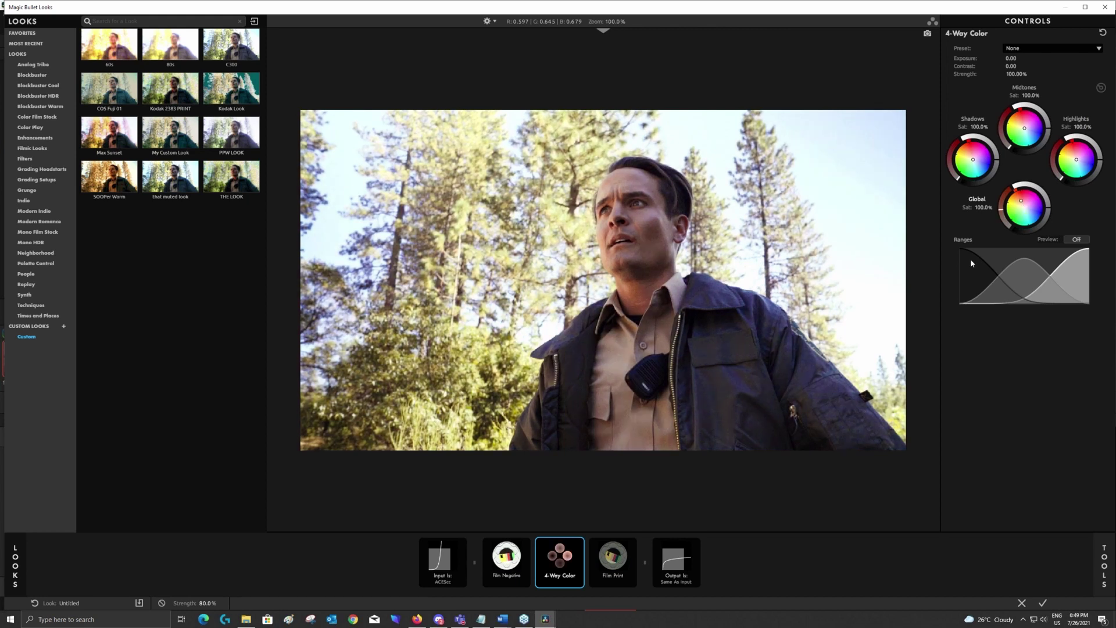
pyautogui.click(498, 558)
pyautogui.click(605, 561)
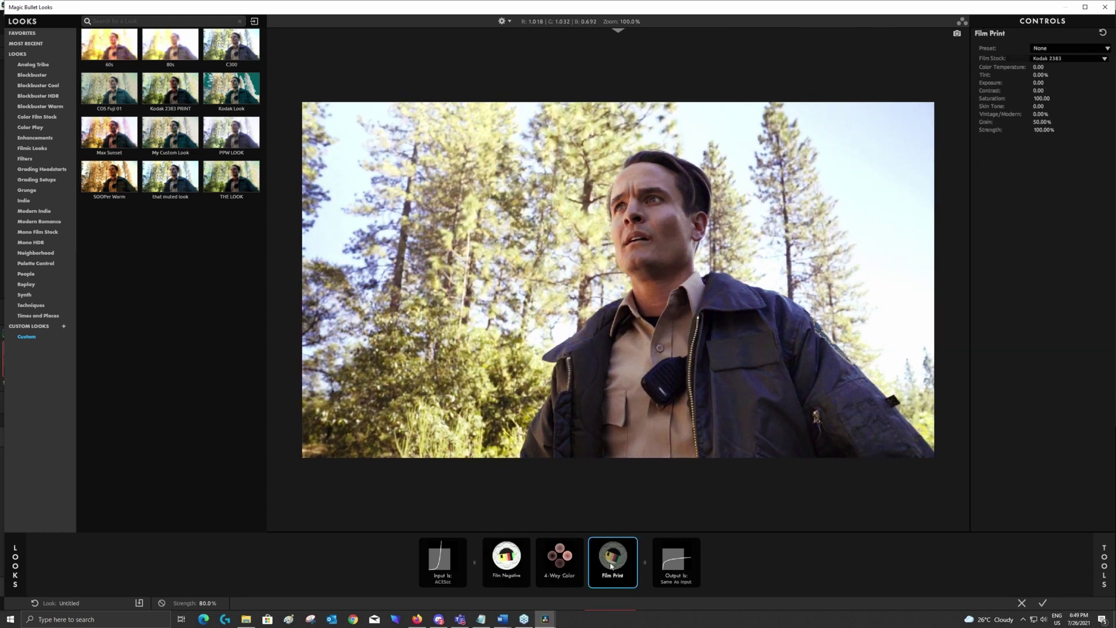
# Clear the chain tools, try the Max Sunset and COS Fuji 01 presets, then reset and reopen the editor
pyautogui.moveTo(611, 566); pyautogui.dragTo(566, 597)
pyautogui.press('Delete')
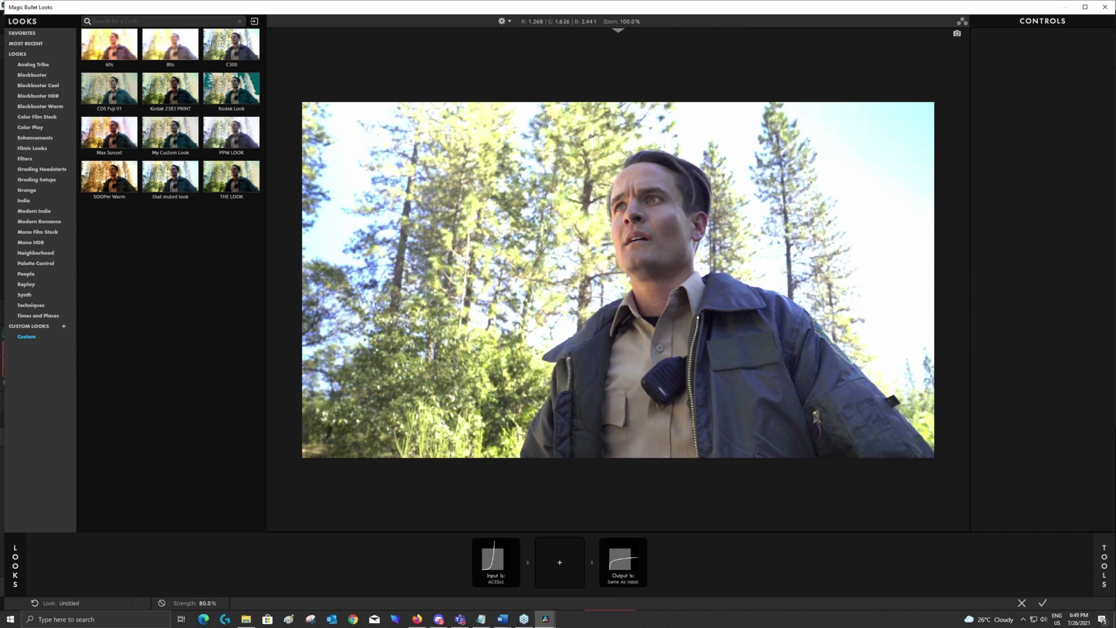
pyautogui.click(122, 130)
pyautogui.click(105, 95)
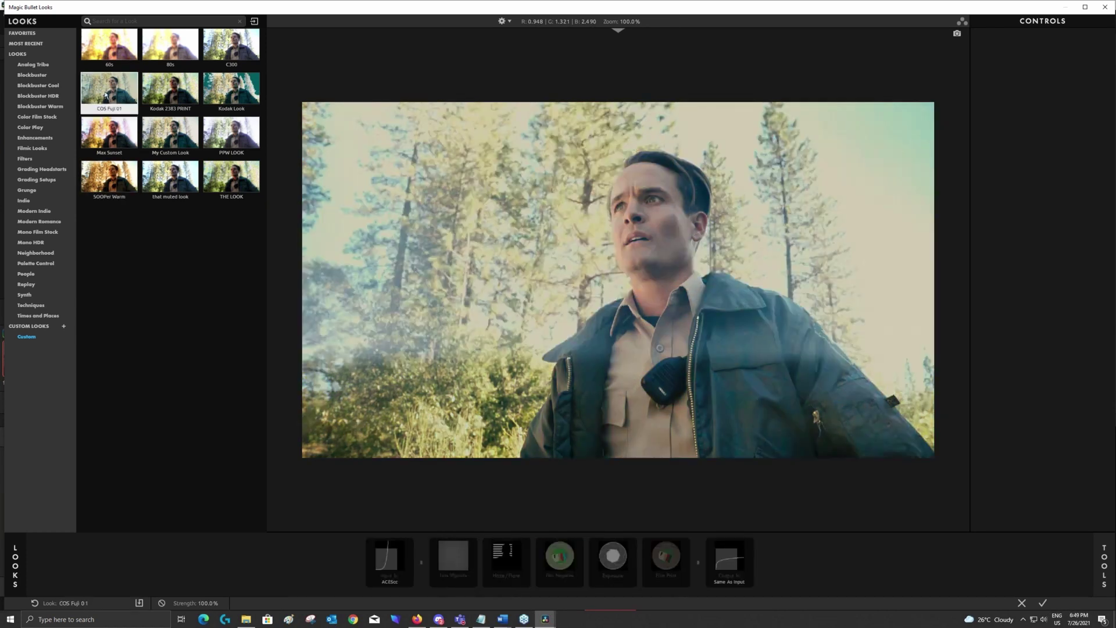
pyautogui.click(25, 337)
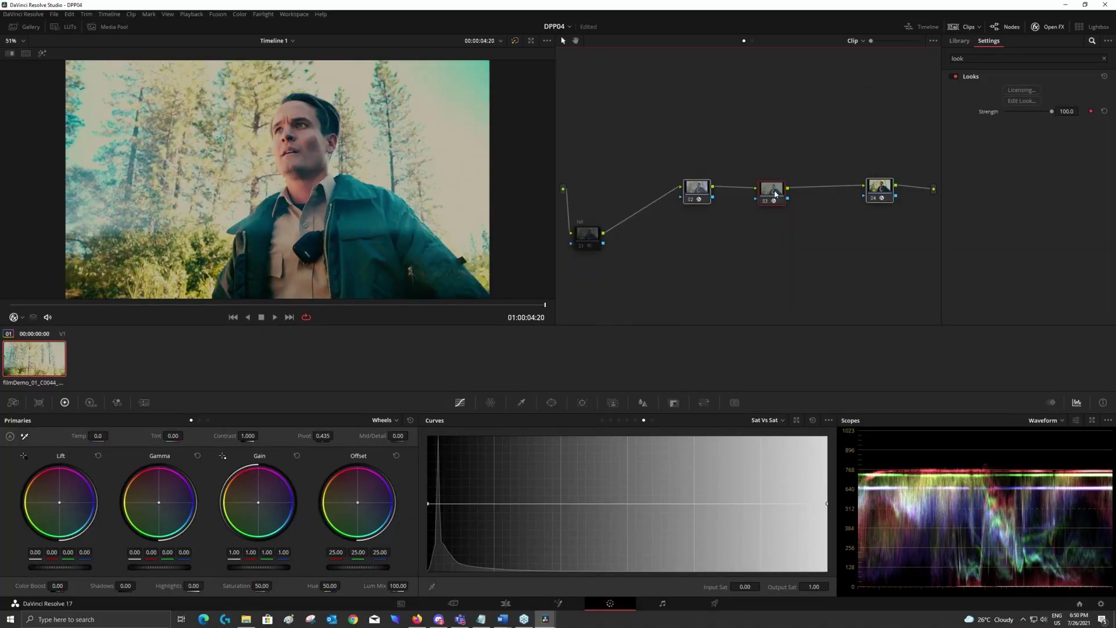
pyautogui.click(1022, 100)
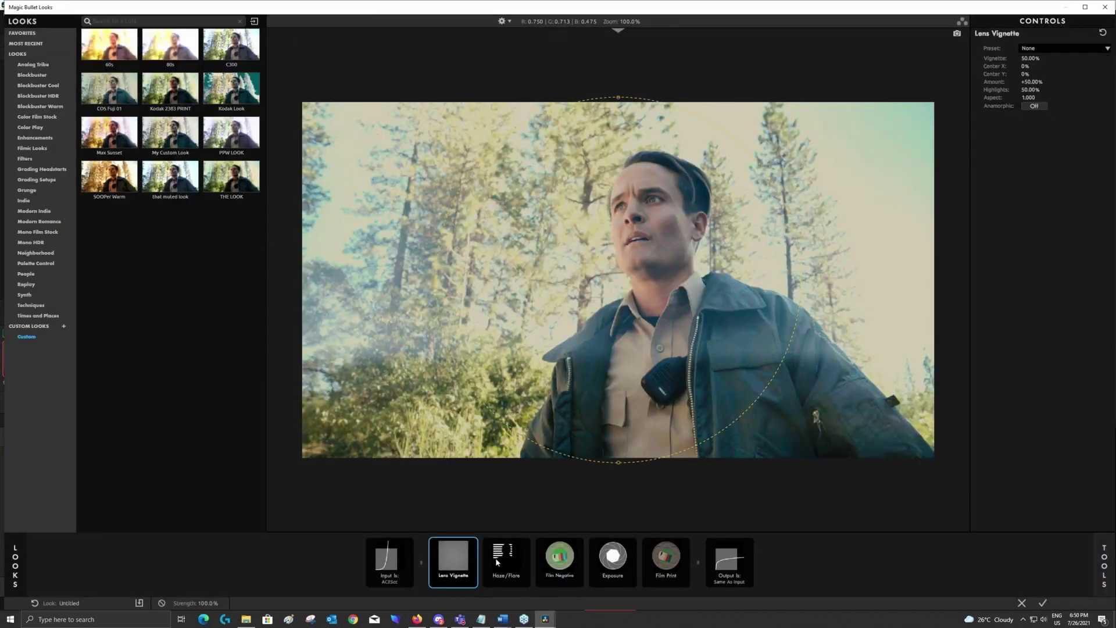
# Remove Haze/Flare from the chain, leaving Film Negative, Exposure and Film Print, and apply the look
pyautogui.click(497, 562)
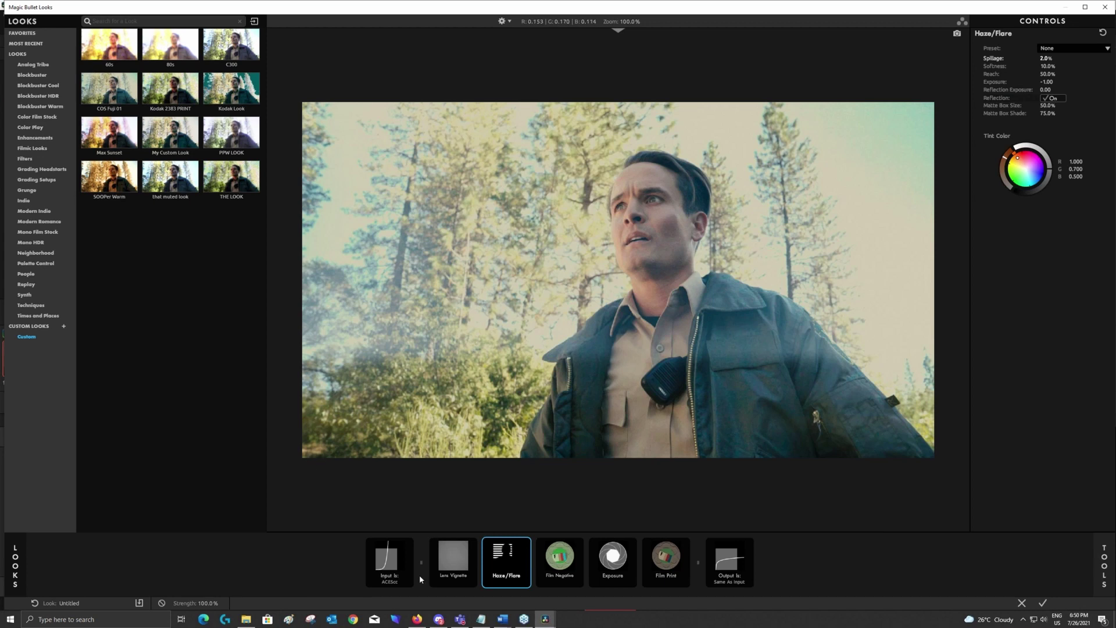
pyautogui.moveTo(507, 559); pyautogui.dragTo(518, 581)
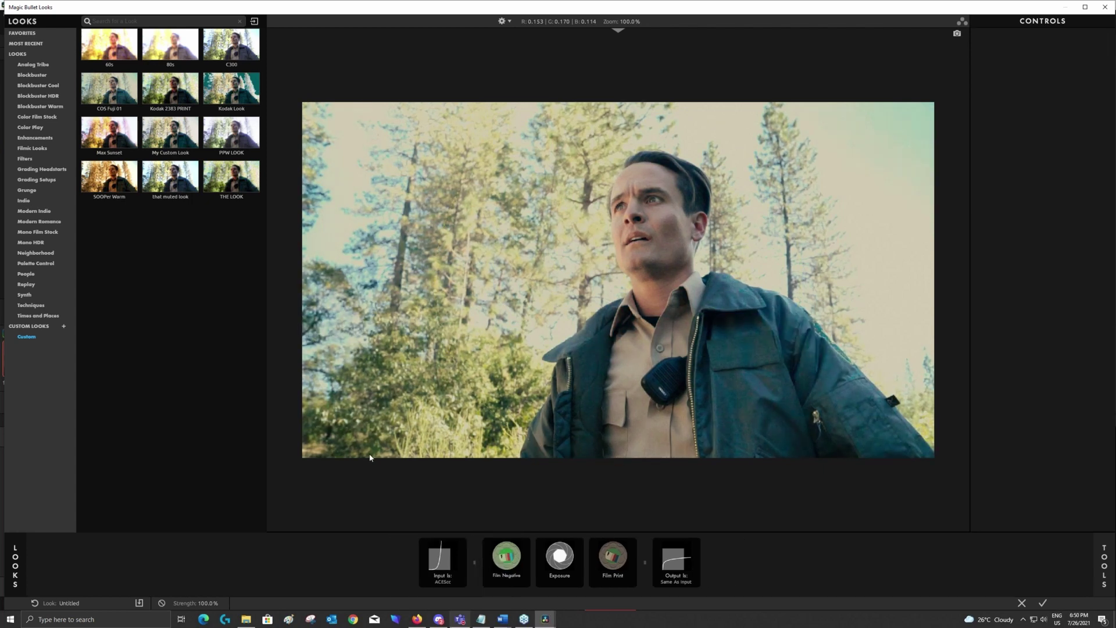
pyautogui.click(1042, 602)
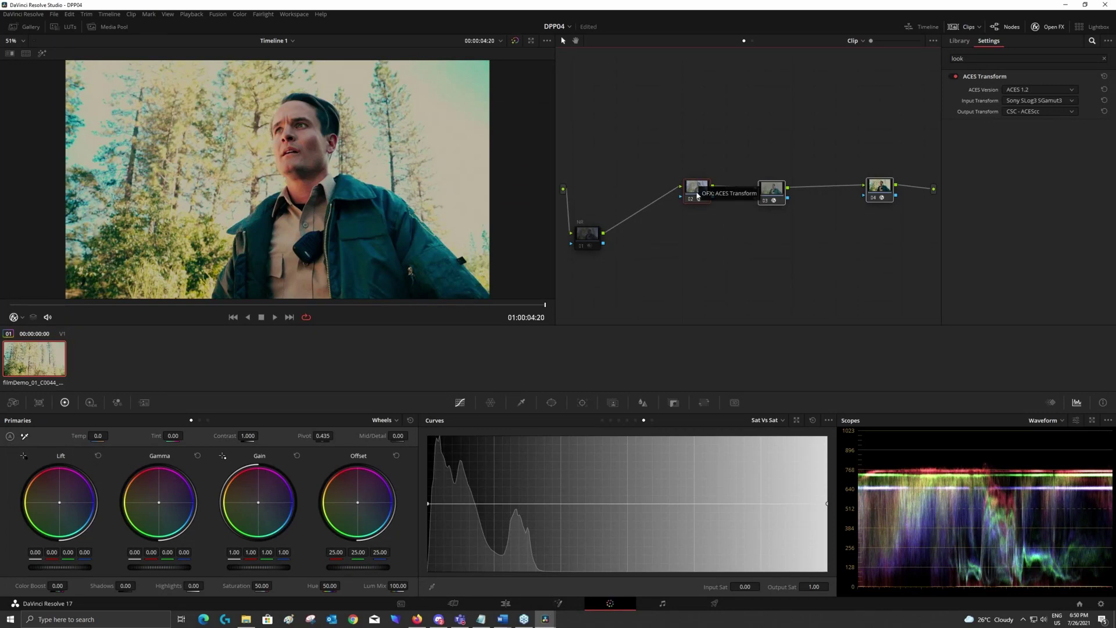
# Add RG Magic Bullet Looks as a new node ahead of the ACES Transform and open its editor
pyautogui.moveTo(617, 168); pyautogui.dragTo(620, 176)
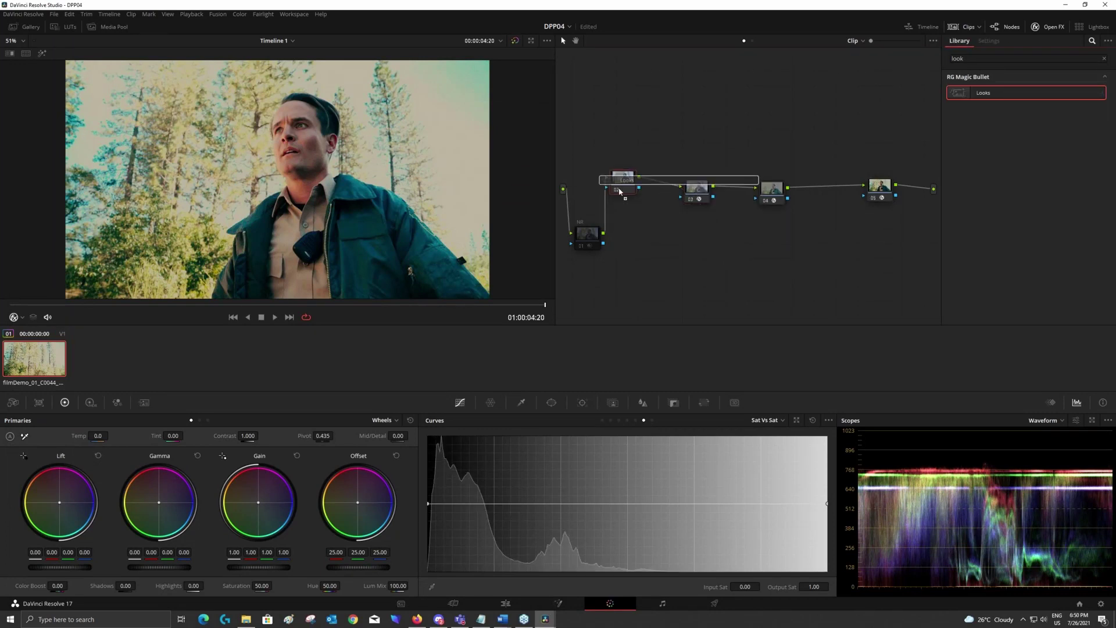
pyautogui.click(1017, 101)
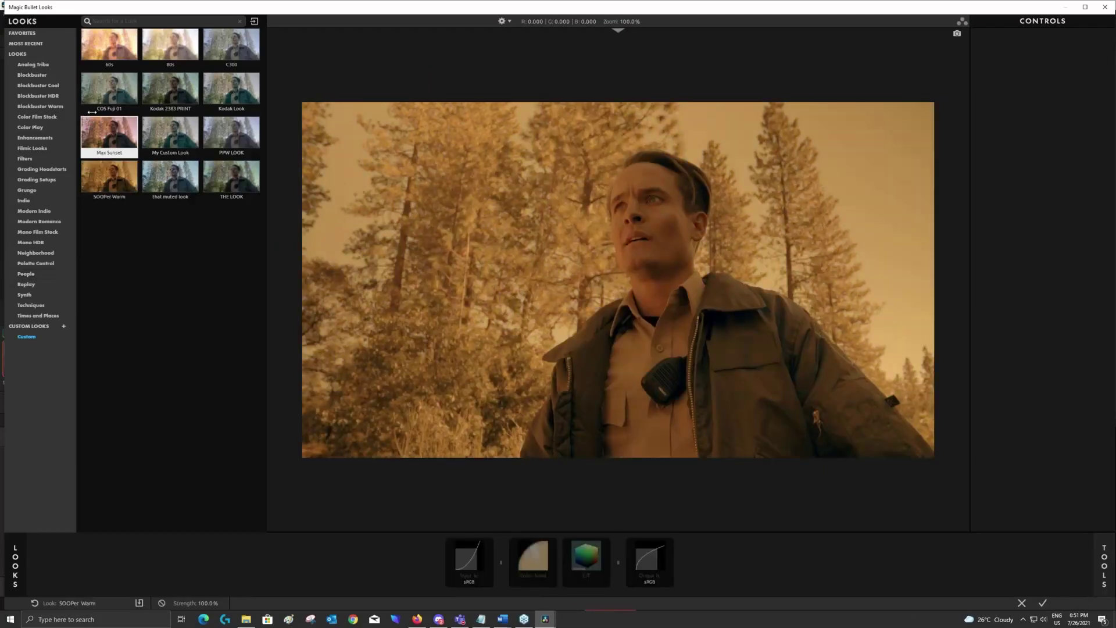
# Apply the COS Fuji 01 look, delete Film Print, and set the input gamma to SLog3
pyautogui.click(99, 105)
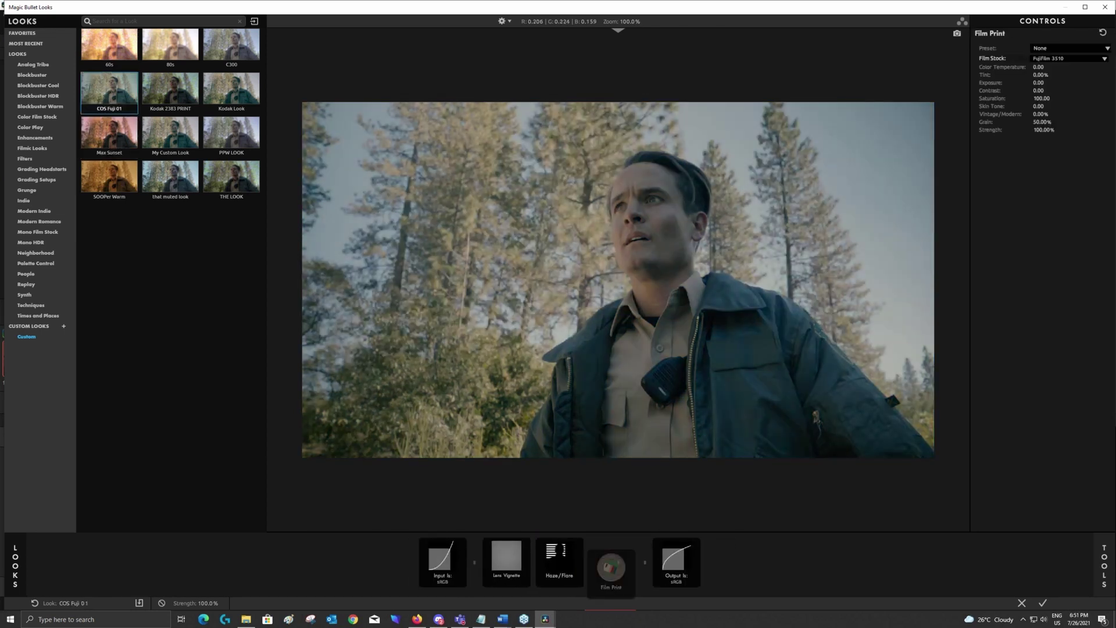
pyautogui.press('Delete')
pyautogui.click(476, 565)
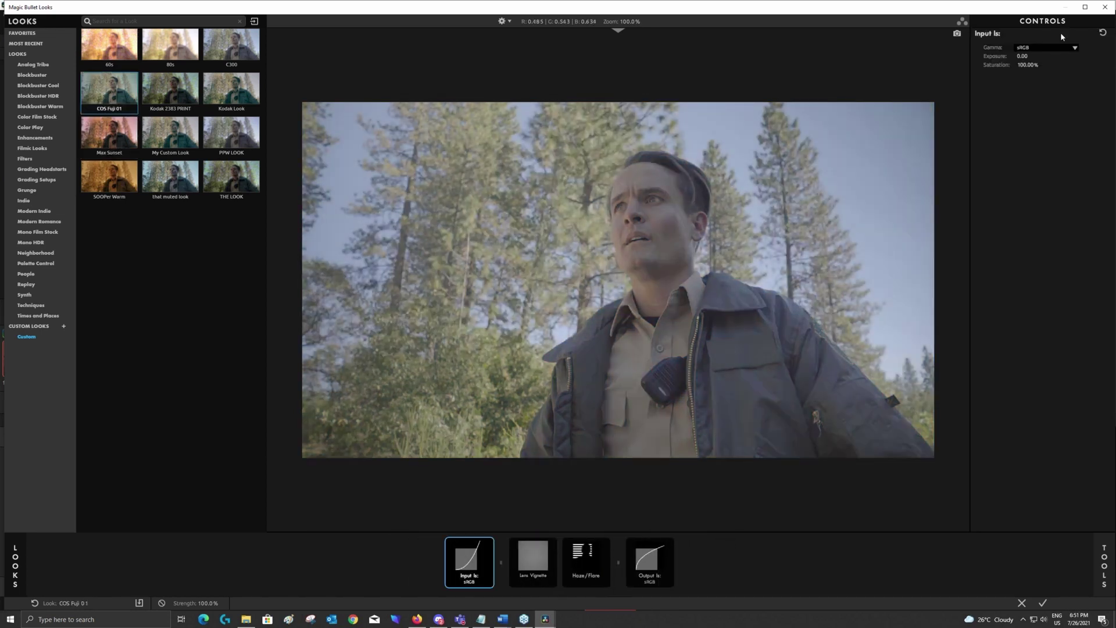
pyautogui.click(1059, 49)
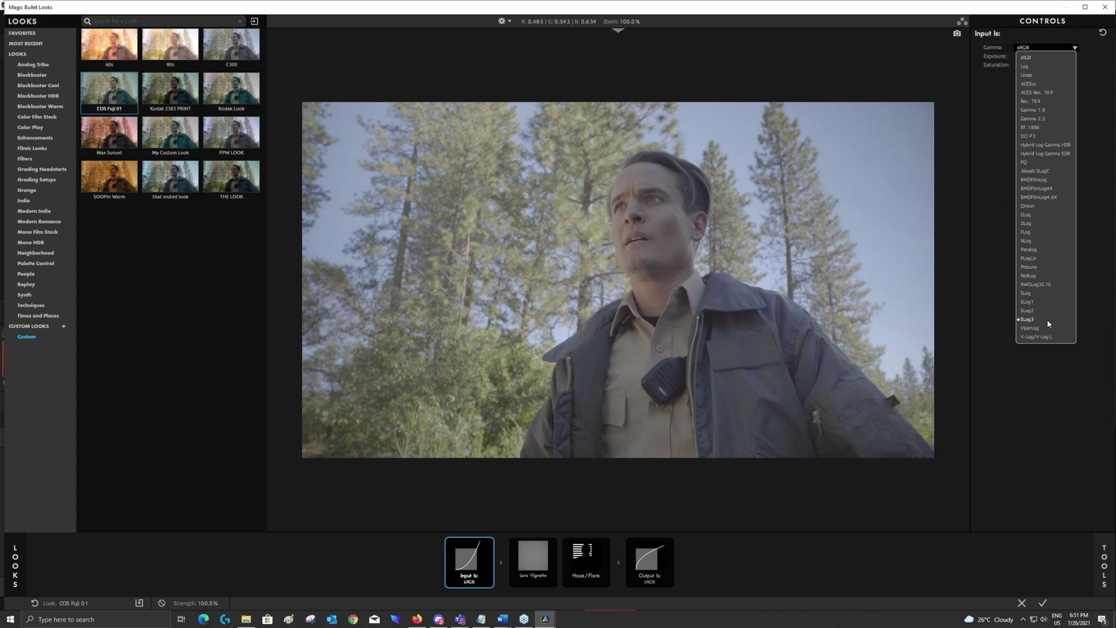
pyautogui.click(1027, 319)
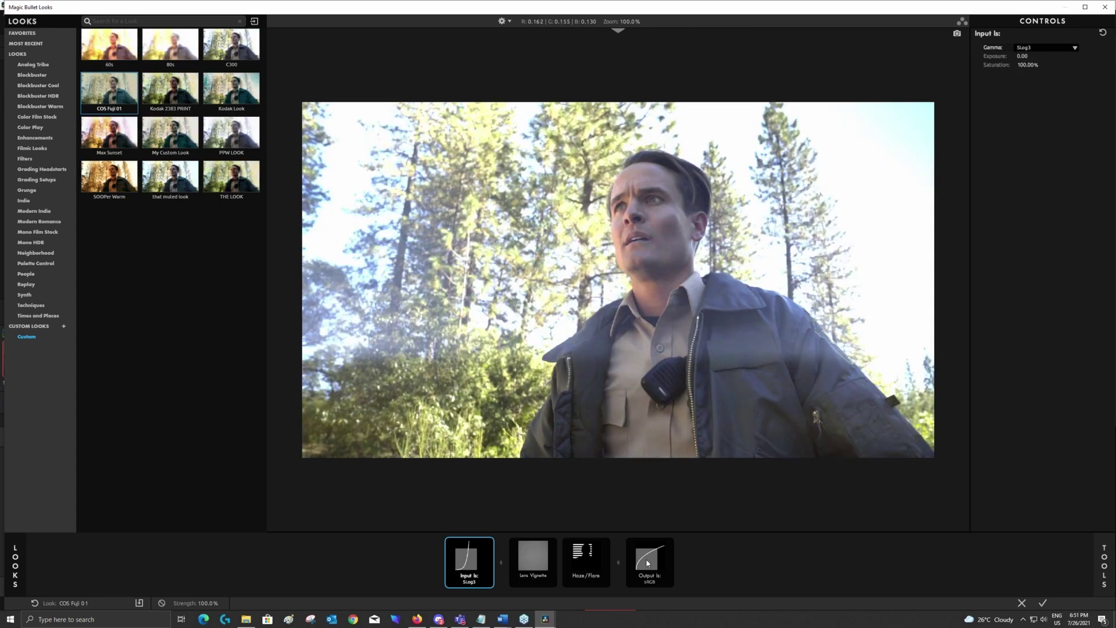
# Set Output Is to Same As Input, apply the look, and reposition node 02
pyautogui.click(647, 561)
pyautogui.click(1038, 47)
pyautogui.click(1024, 58)
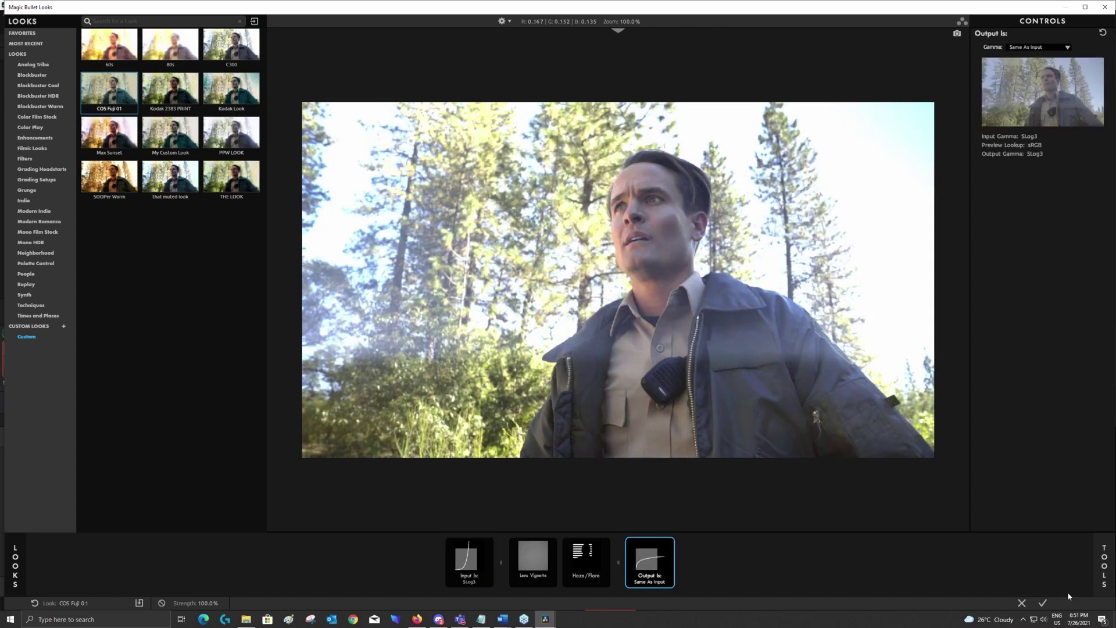
pyautogui.click(1043, 604)
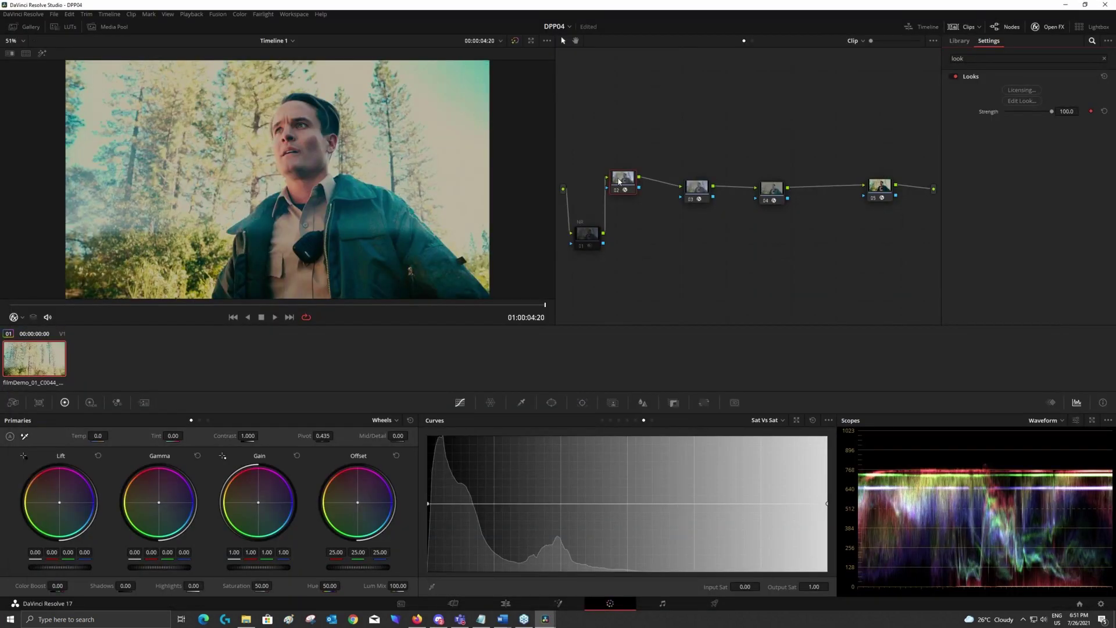
pyautogui.moveTo(619, 182); pyautogui.dragTo(625, 189)
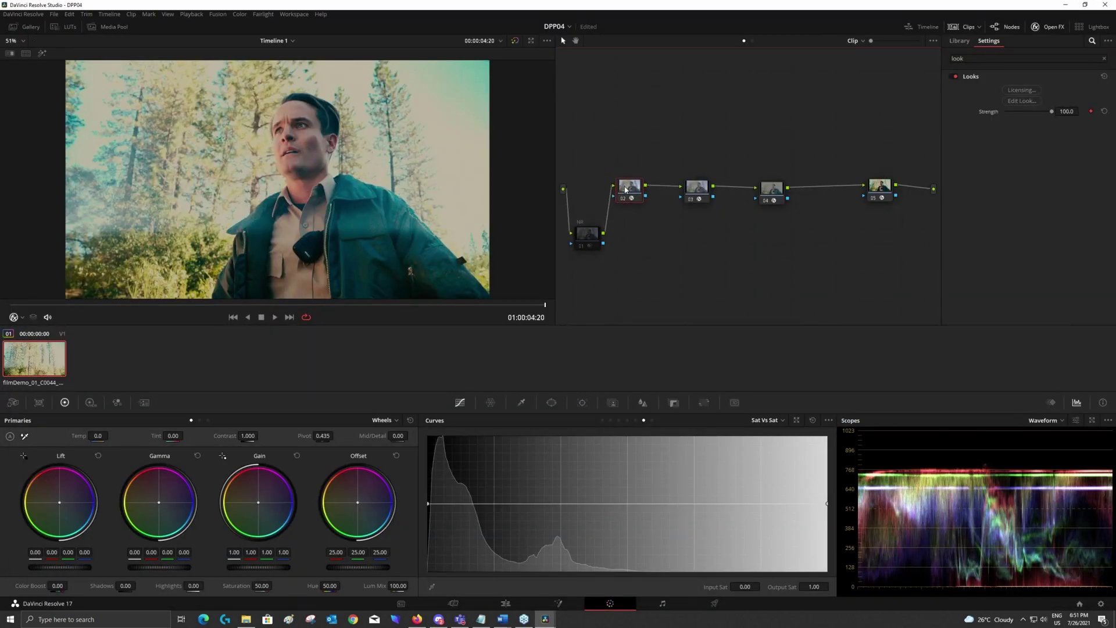
# Save the project with Ctrl+S and label ACES Transform node 03 'IN'
pyautogui.hotkey('ctrl', 's')
pyautogui.click(693, 186)
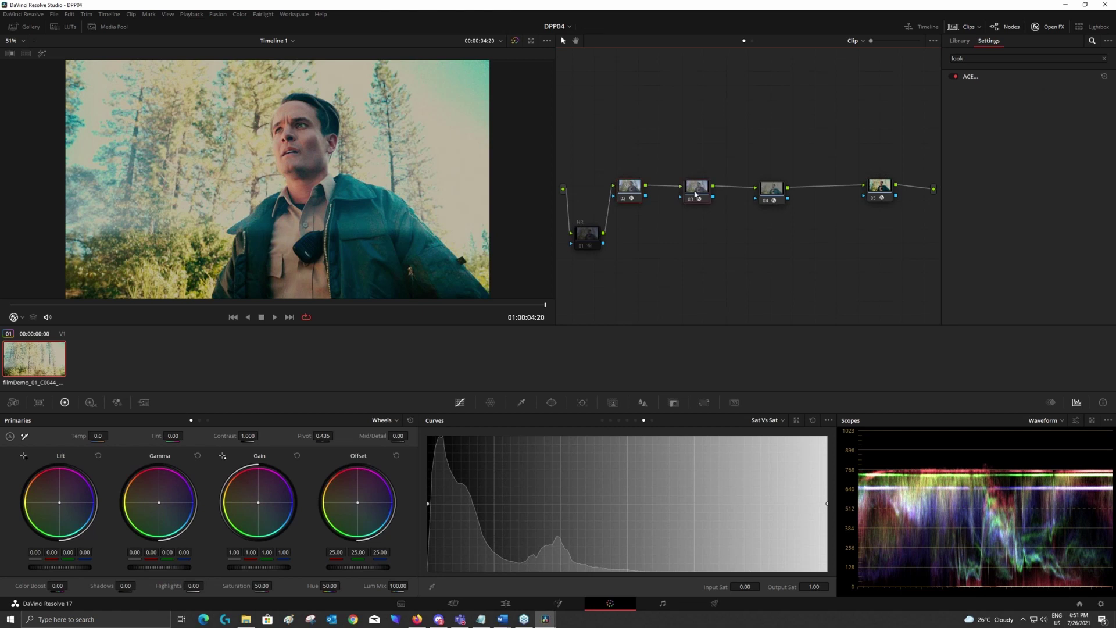
pyautogui.write('IN')
pyautogui.press('Return')
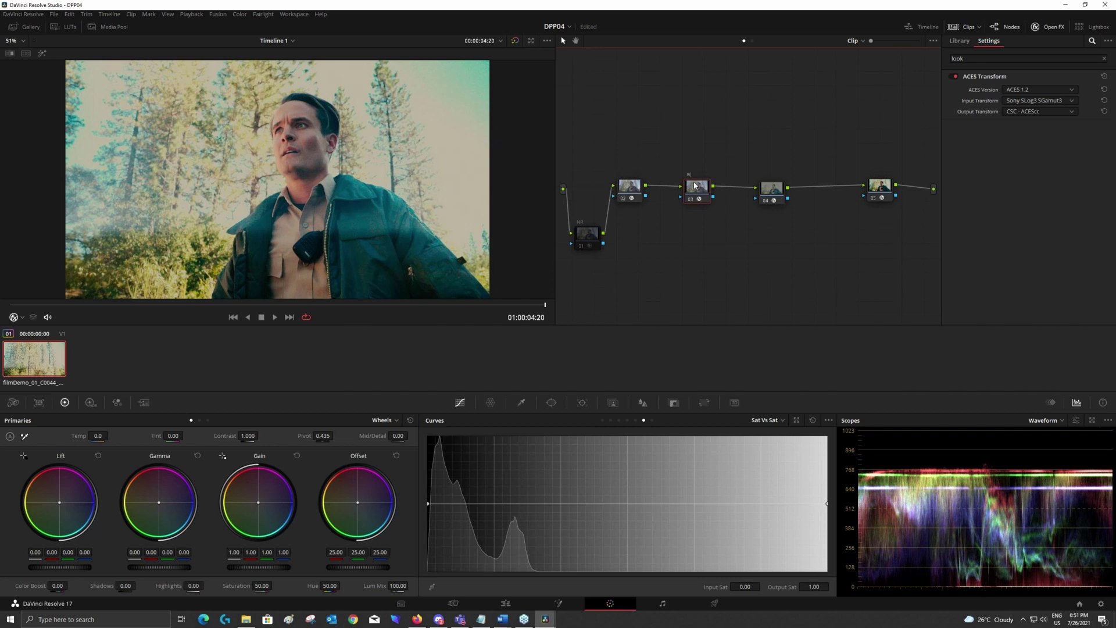
# Label ACES Transform node 05 'OUT', then select the Looks node 04
pyautogui.click(879, 187)
pyautogui.write('OUT')
pyautogui.press('Return')
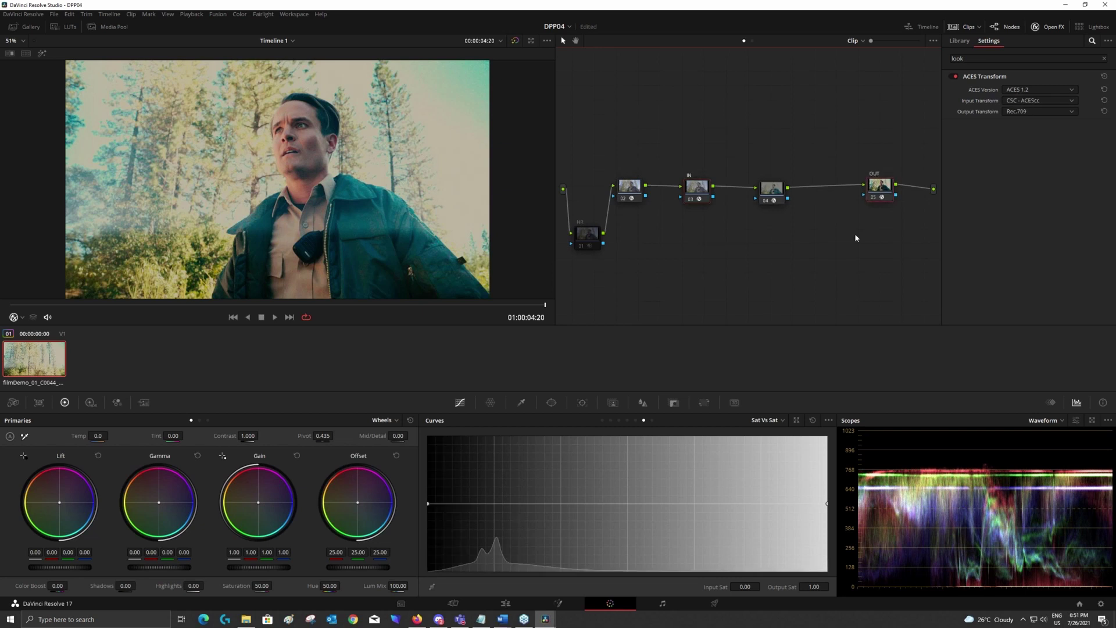
pyautogui.click(770, 198)
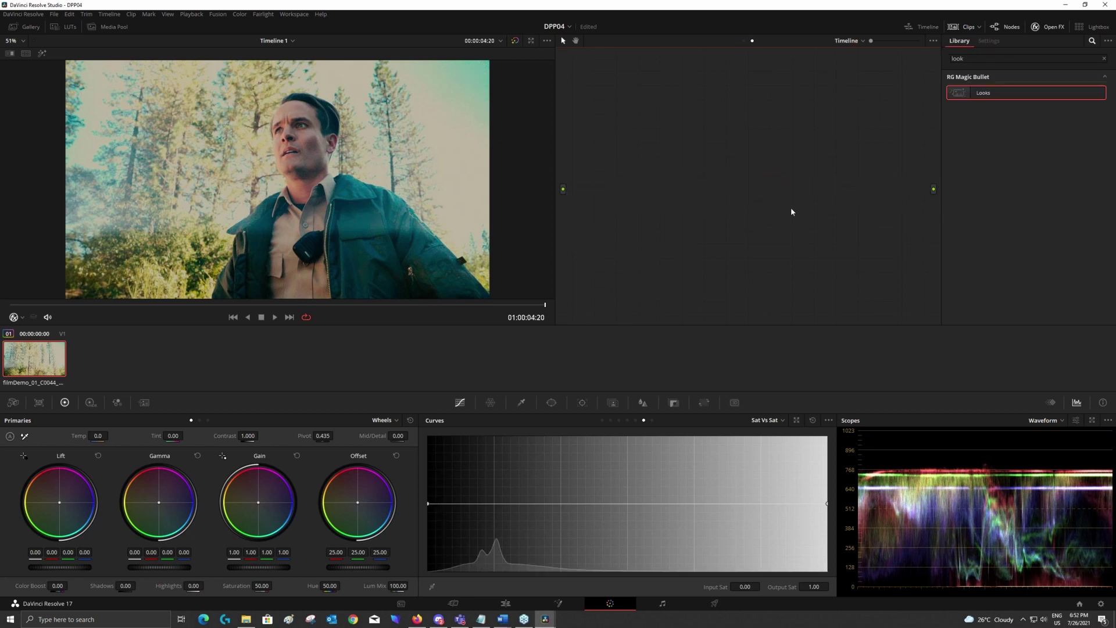
pyautogui.click(743, 41)
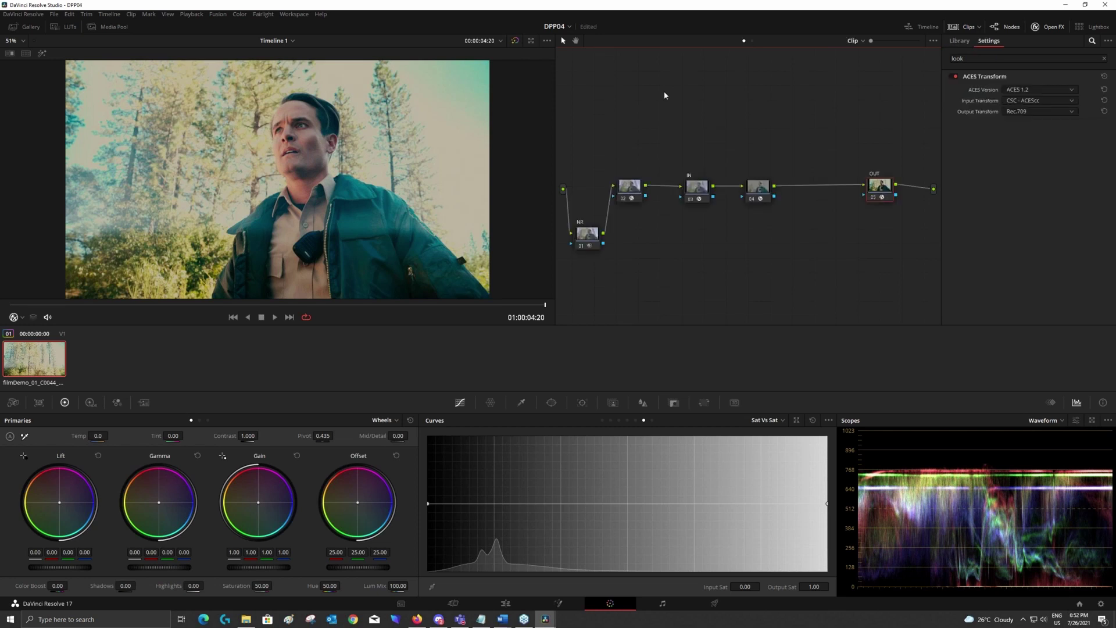